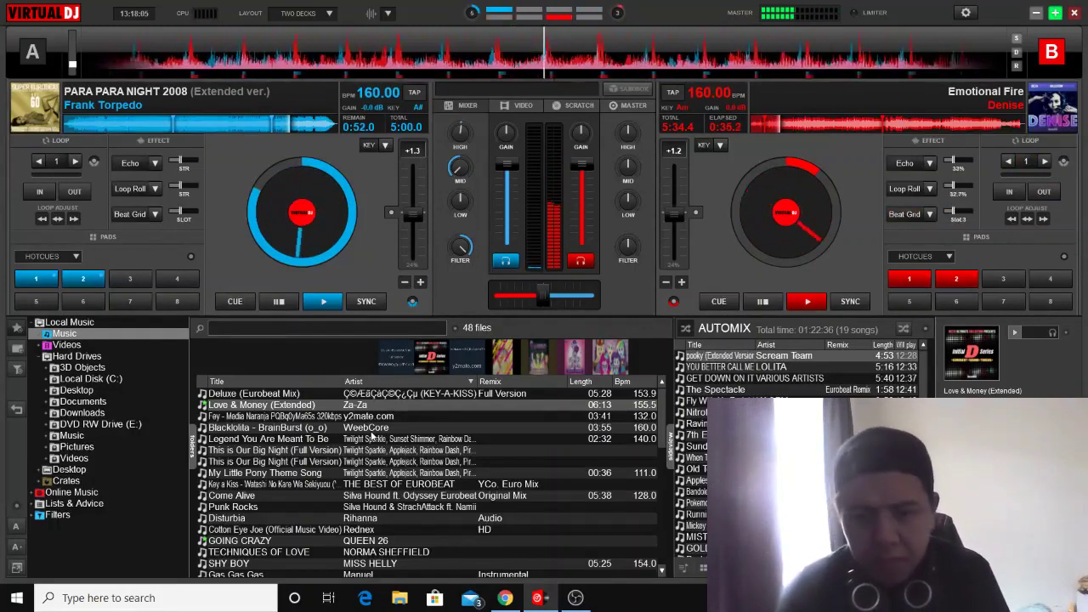
Step: Briefly loop one beat of Emotional Fire on deck B and stop PARA PARA NIGHT 2008 on deck A
{"action": "key", "text": "l"}
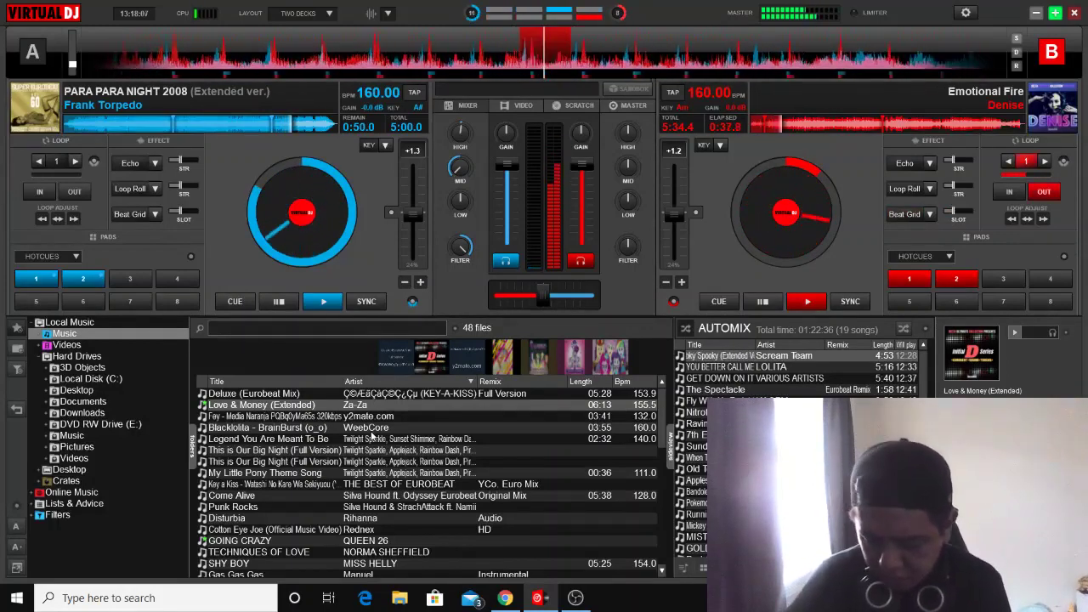
{"action": "key", "text": "l"}
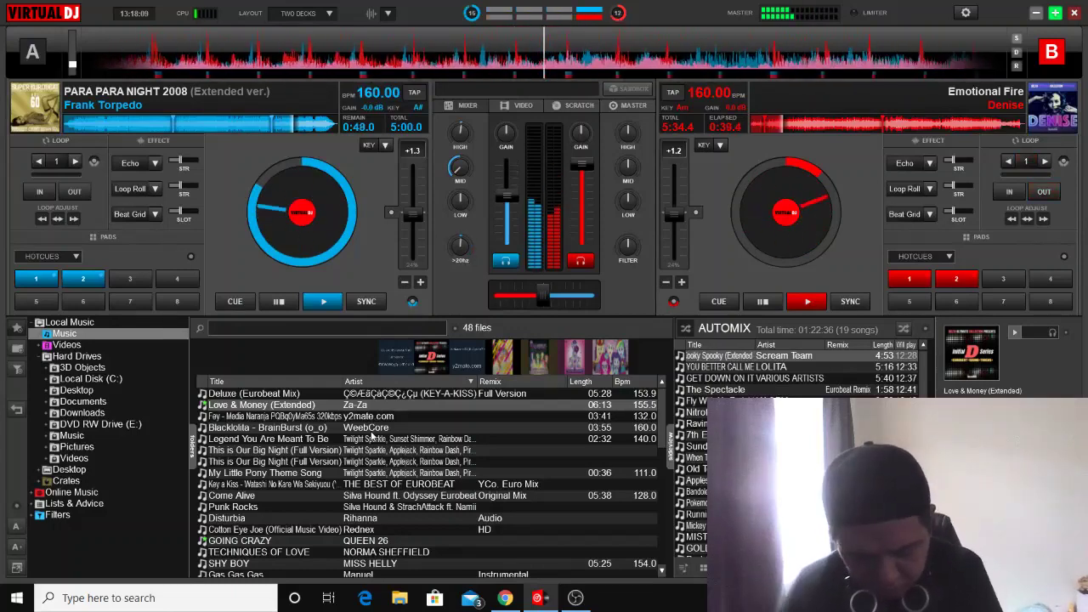
{"action": "key", "text": "space"}
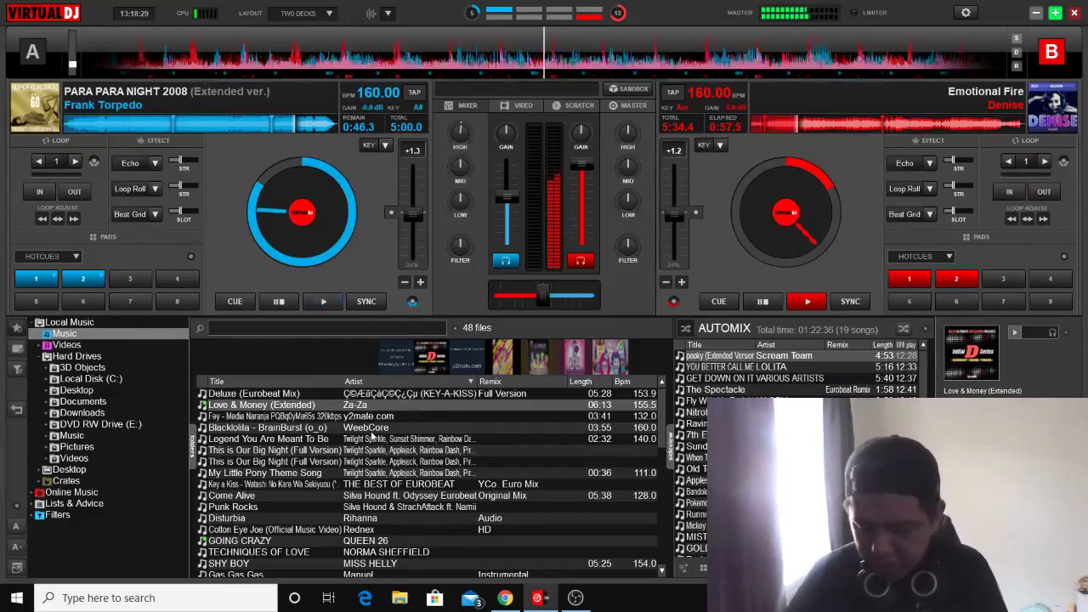
Step: Repeat short one- and two-beat loops of Emotional Fire on deck B, releasing each one
{"action": "key", "text": "l"}
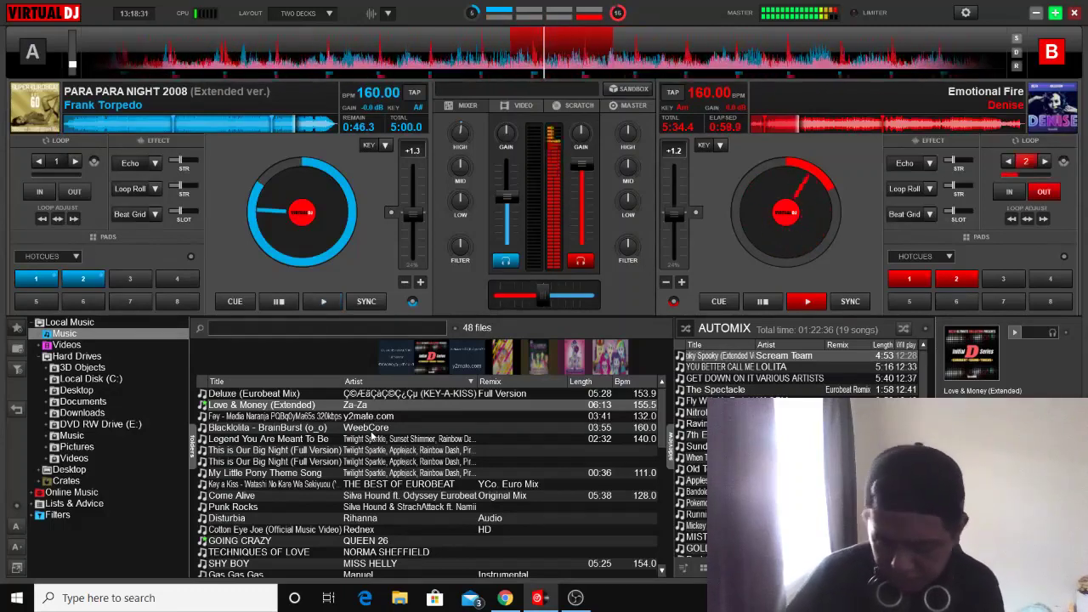
{"action": "key", "text": "l"}
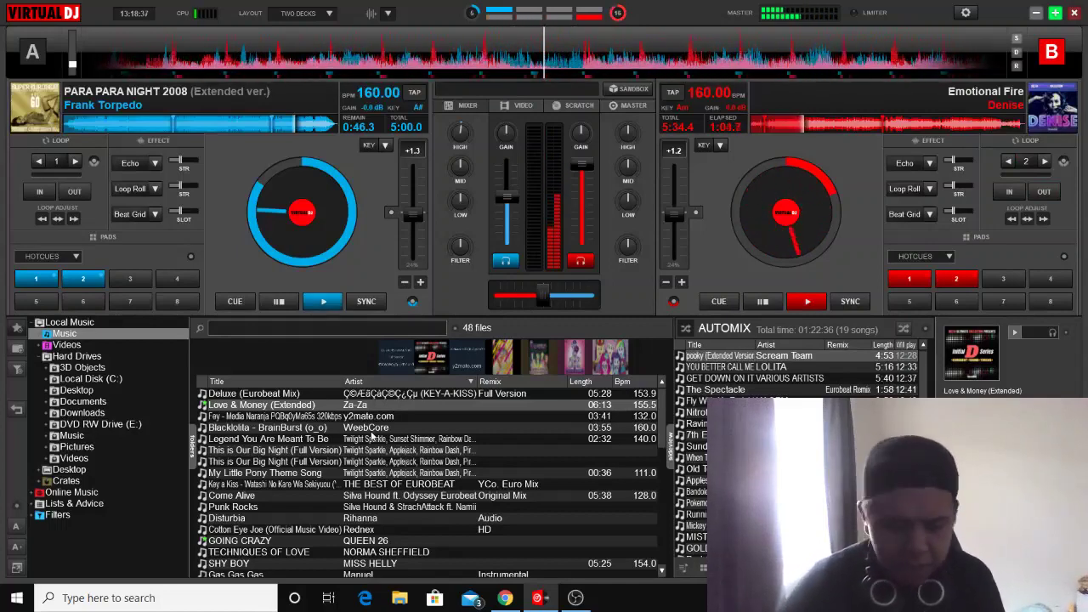
{"action": "key", "text": "l"}
{"action": "key", "text": "l"}
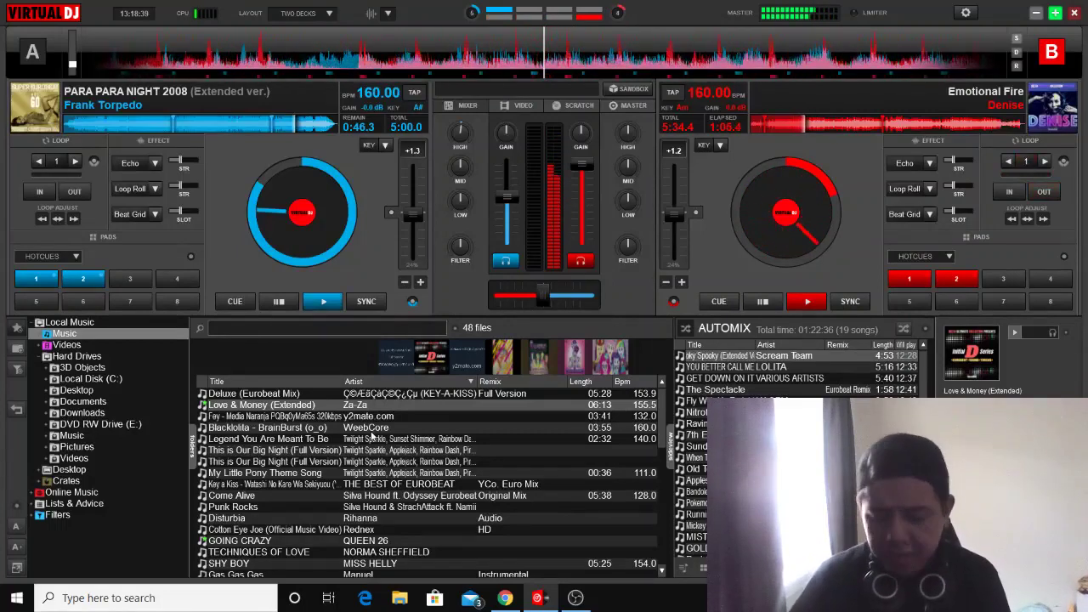
Step: Load In Our Town (Eurotopia Mix) from the BURNING MARE SET list onto deck A
{"action": "key", "text": "Right"}
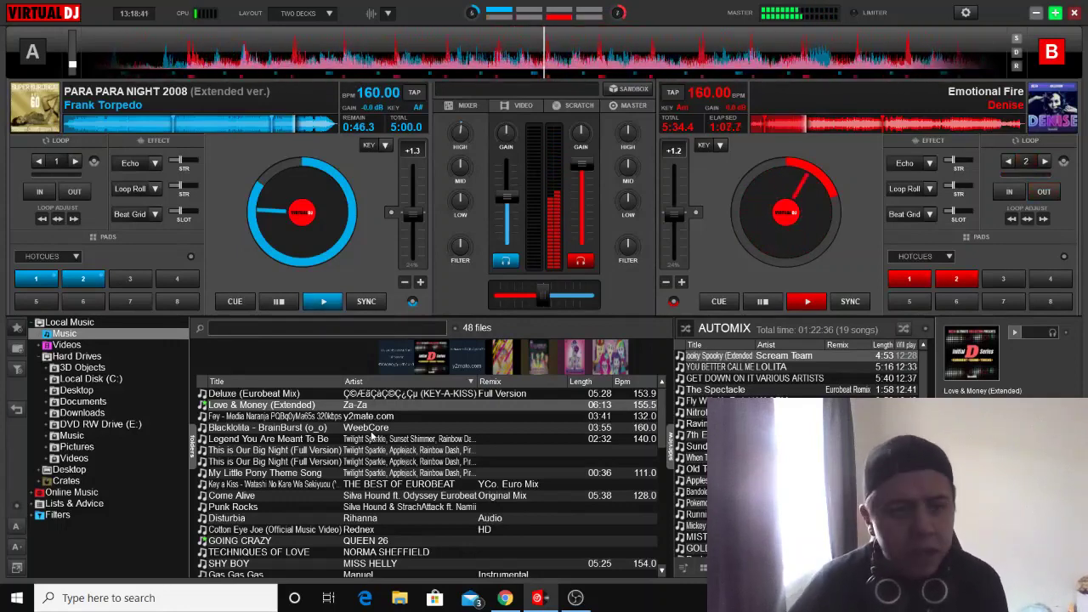
{"action": "key", "text": "Down"}
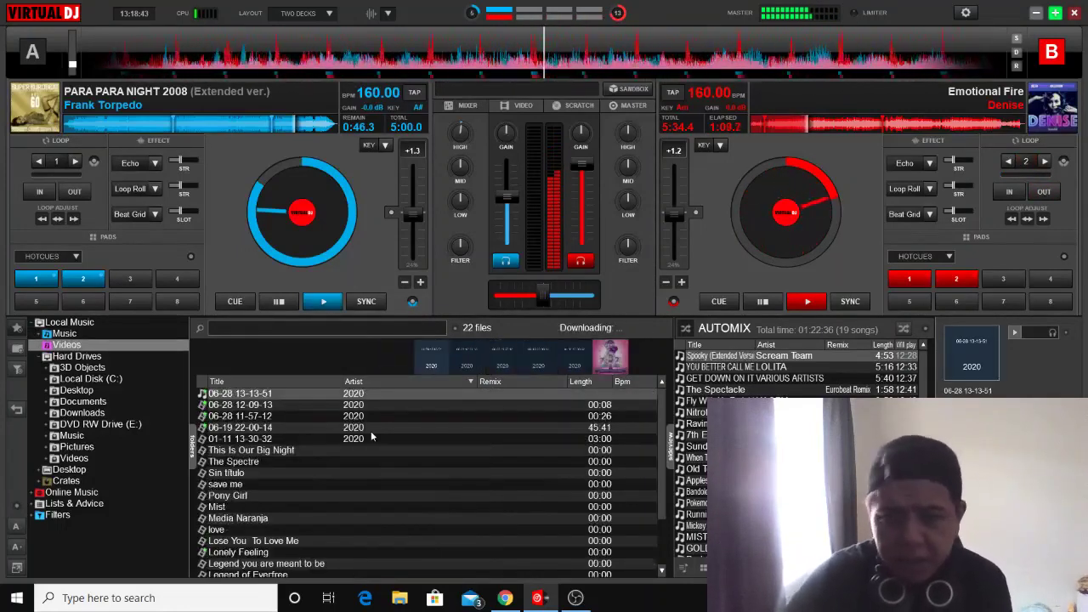
{"action": "key", "text": "Tab"}
{"action": "key", "text": "Tab"}
{"action": "key", "text": "Down"}
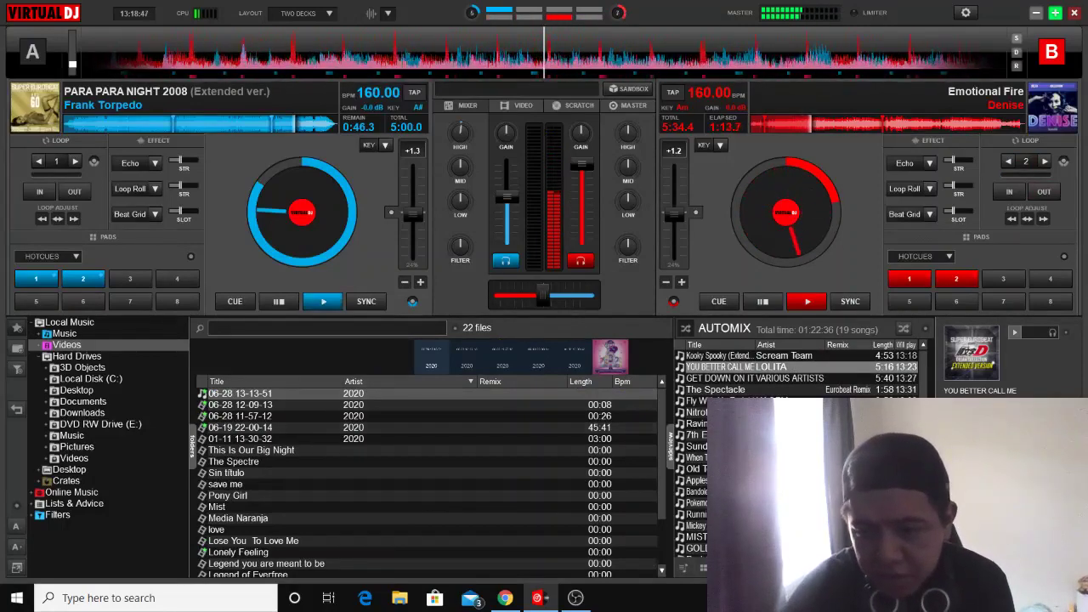
{"action": "key", "text": "Tab"}
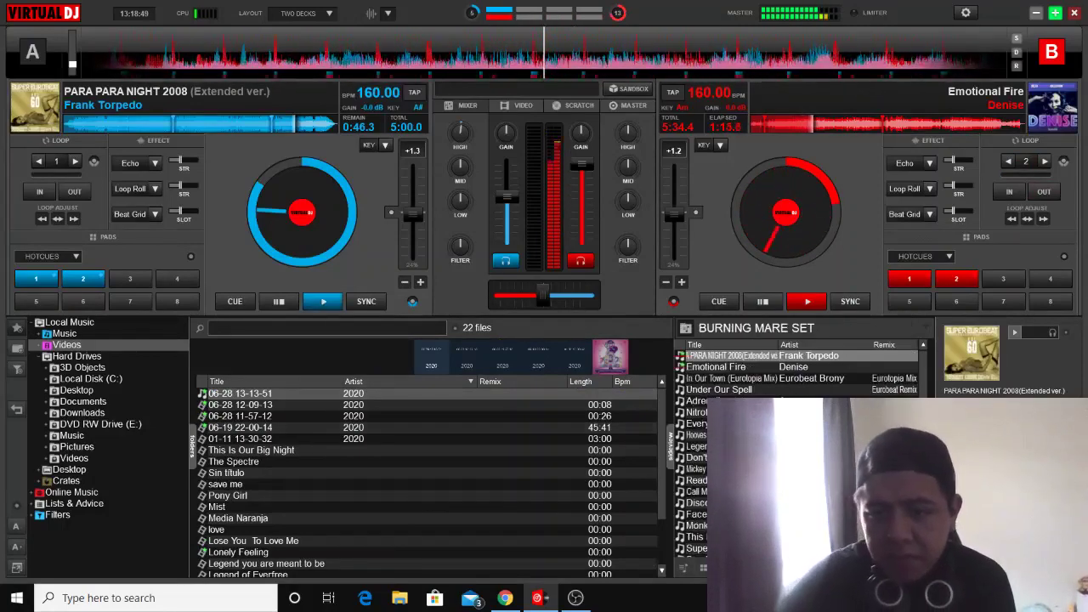
{"action": "key", "text": "Tab"}
{"action": "key", "text": "Tab"}
{"action": "key", "text": "Tab"}
{"action": "key", "text": "Down"}
{"action": "key", "text": "Down"}
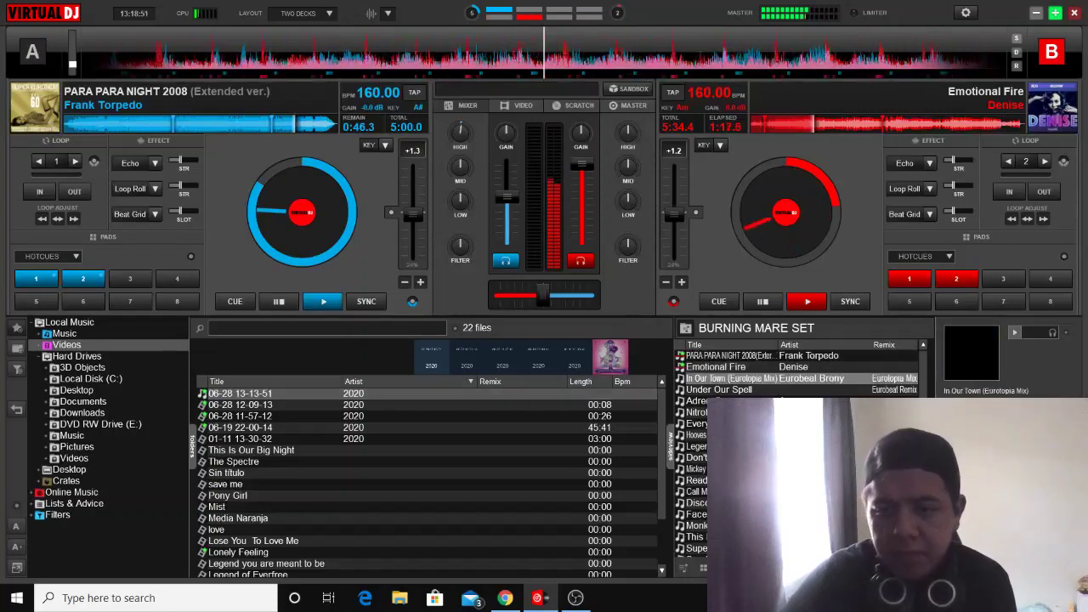
{"action": "key", "text": "Return"}
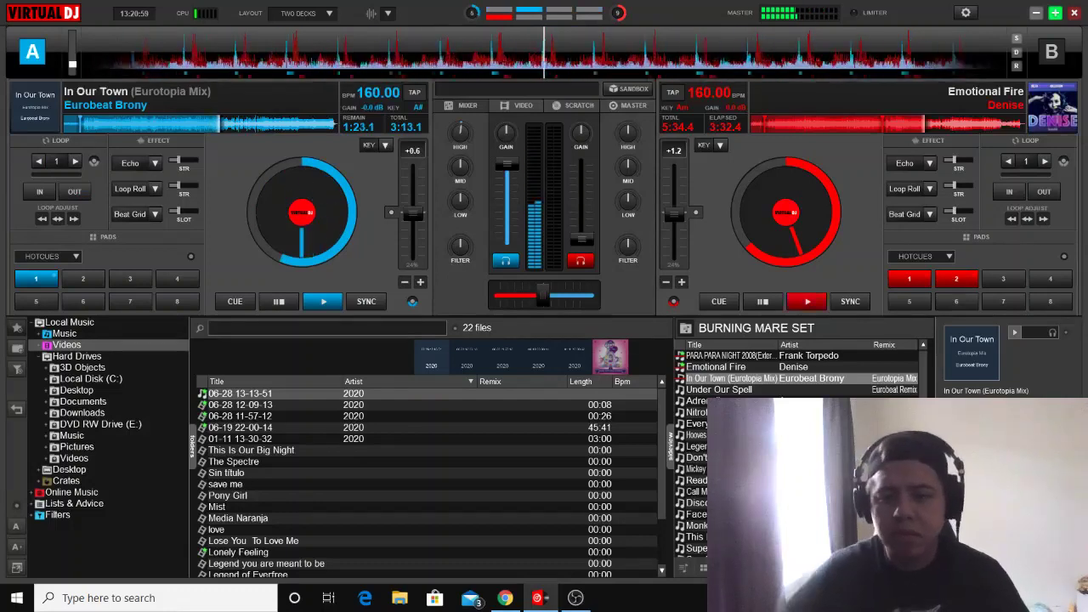
Step: Load Under Our Spell (Eurobeat Remix) onto deck B and briefly loop one beat of In Our Town on deck A
{"action": "left_click", "coordinate": [719, 389]}
{"action": "key", "text": "Return"}
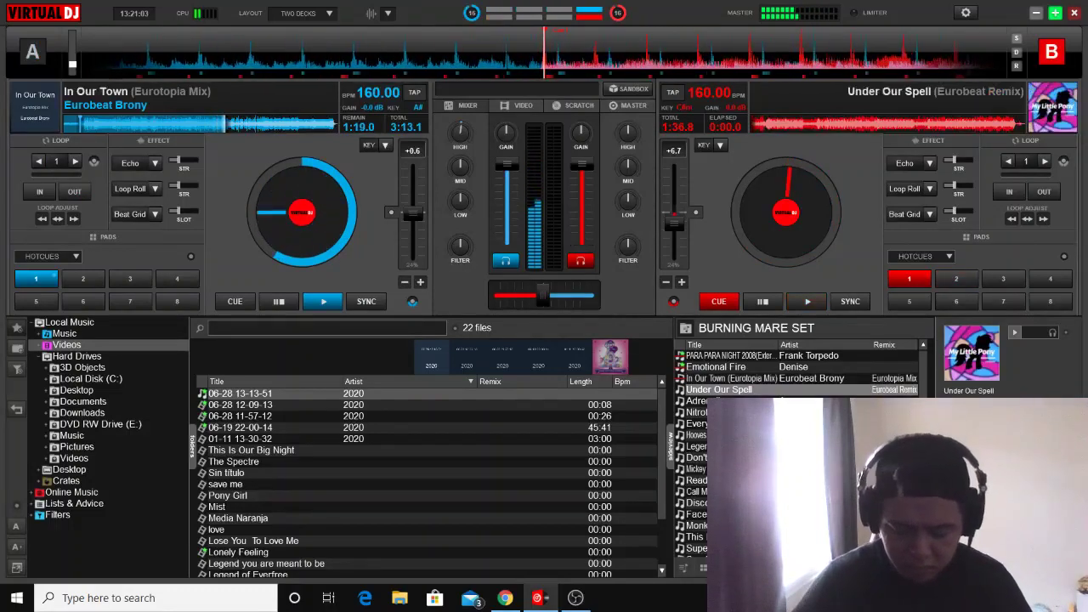
{"action": "key", "text": "l"}
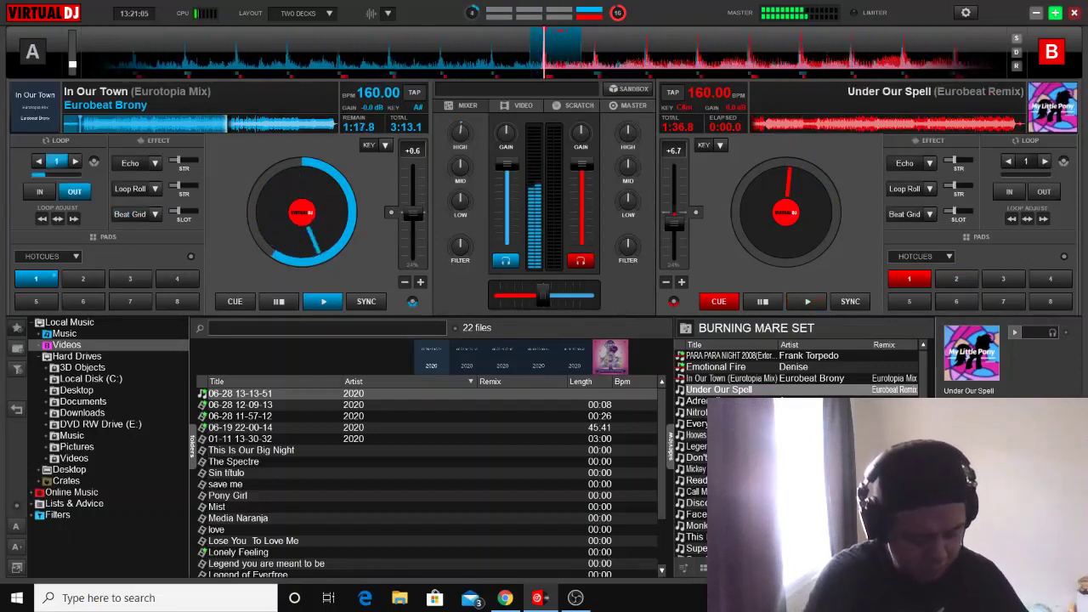
{"action": "key", "text": "l"}
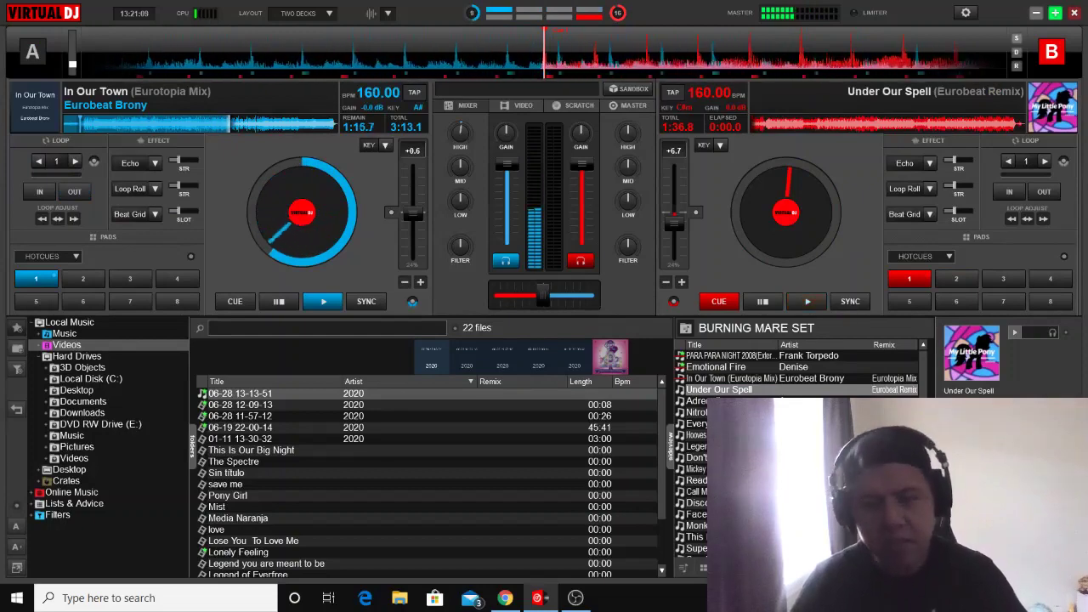
{"action": "key", "text": "l"}
{"action": "key", "text": "l"}
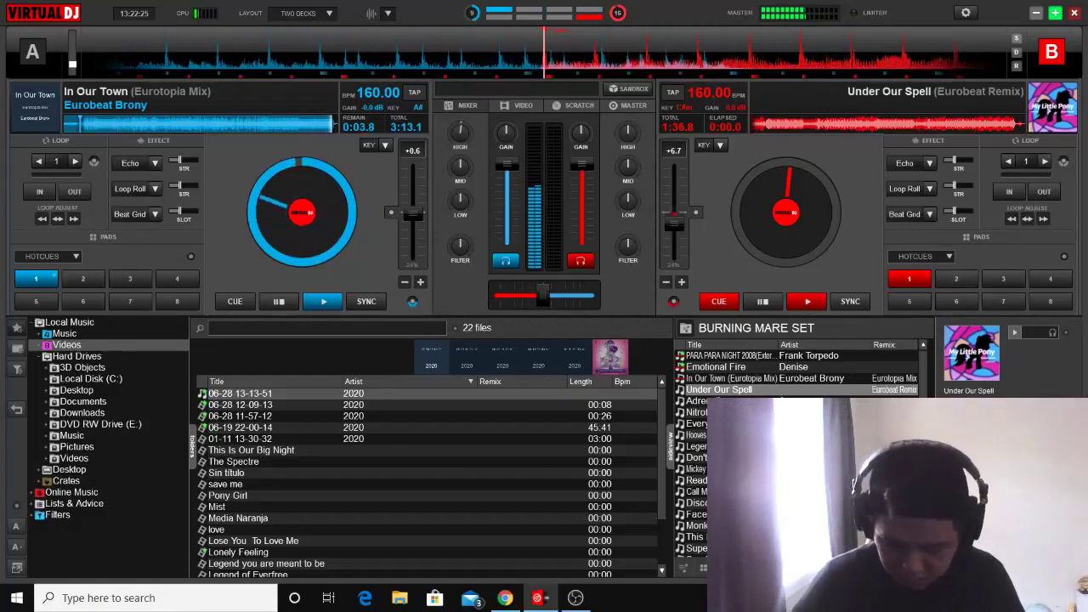
Step: Start Under Our Spell on deck B and load Adrenaline from the set list onto deck A
{"action": "key", "text": "space"}
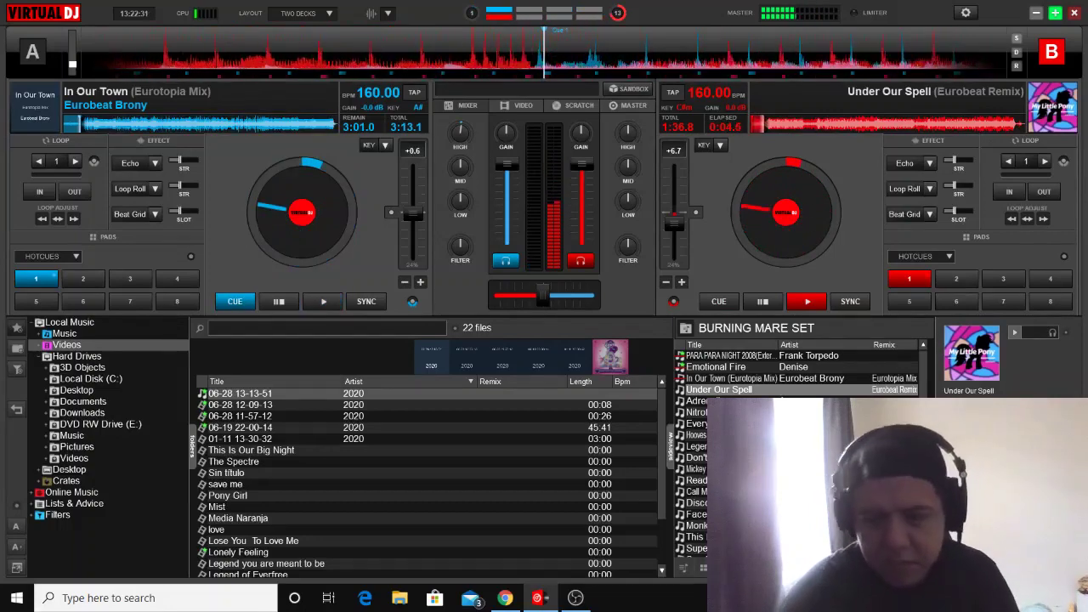
{"action": "left_click", "coordinate": [719, 400]}
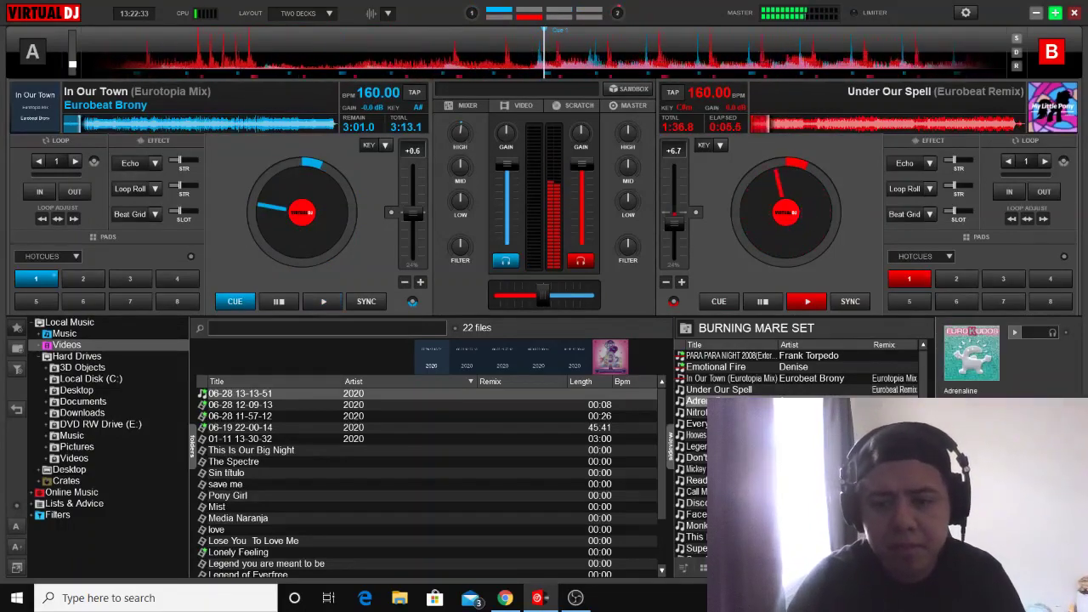
{"action": "key", "text": "Return"}
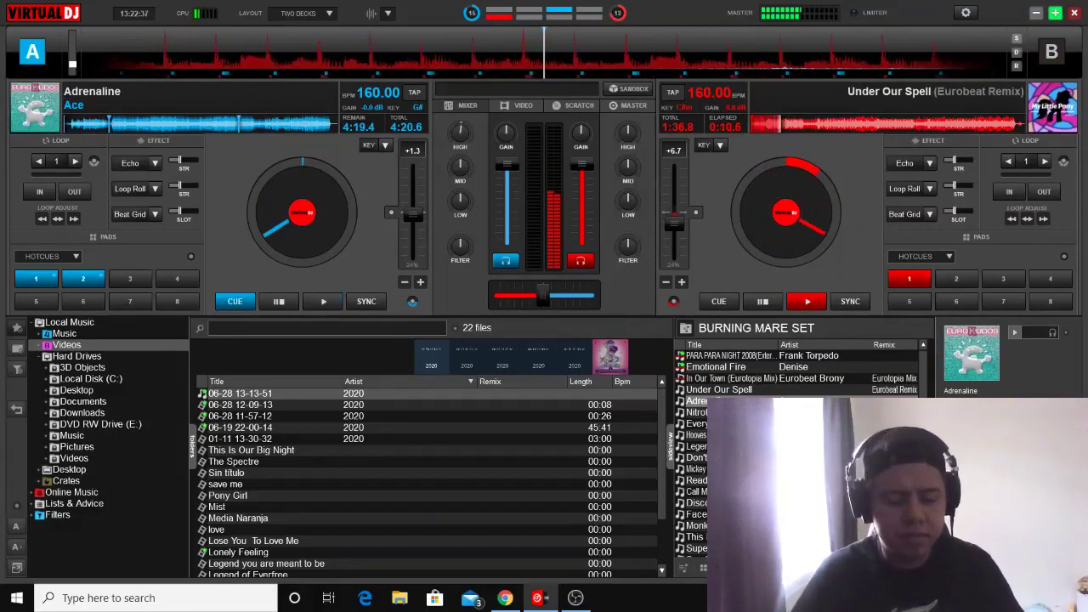
{"action": "left_click", "coordinate": [130, 214]}
{"action": "left_click", "coordinate": [130, 215]}
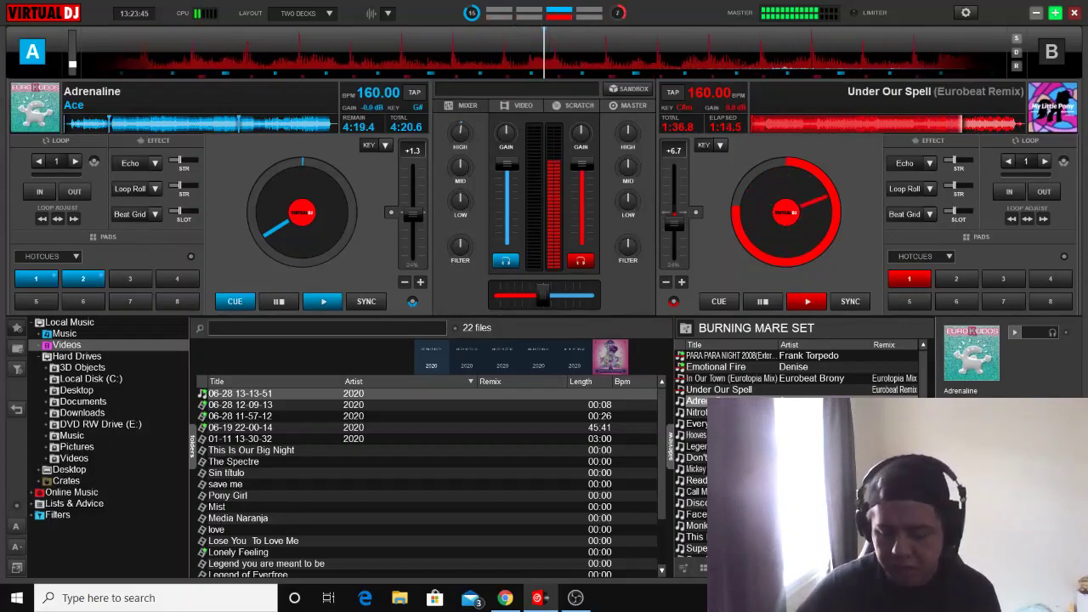
Step: Apply and release short one- and two-beat loops on Under Our Spell on deck B
{"action": "key", "text": "l"}
{"action": "key", "text": "l"}
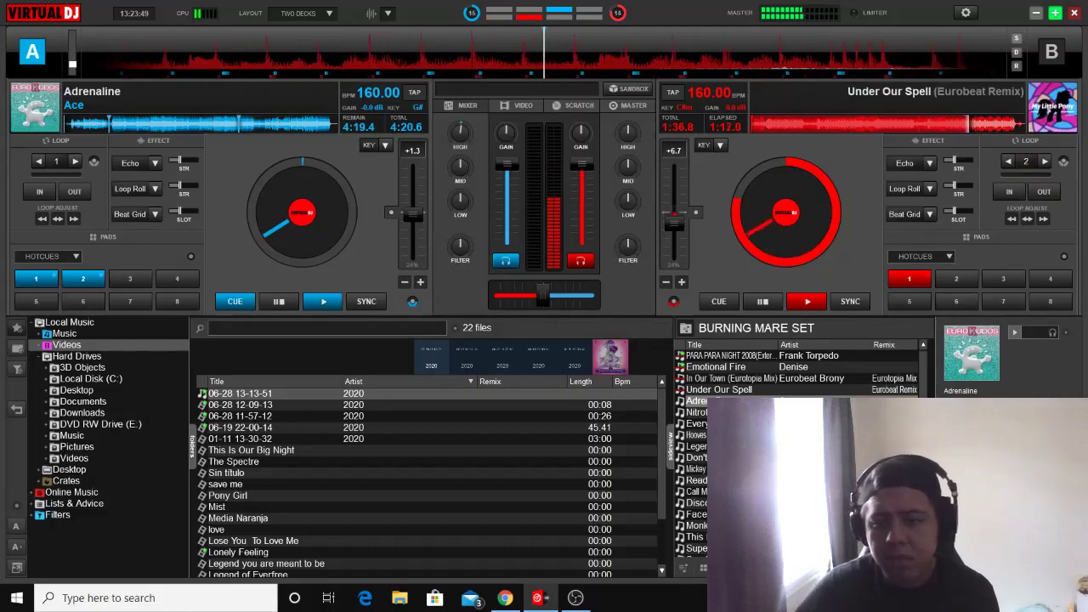
{"action": "key", "text": "l"}
{"action": "key", "text": "l"}
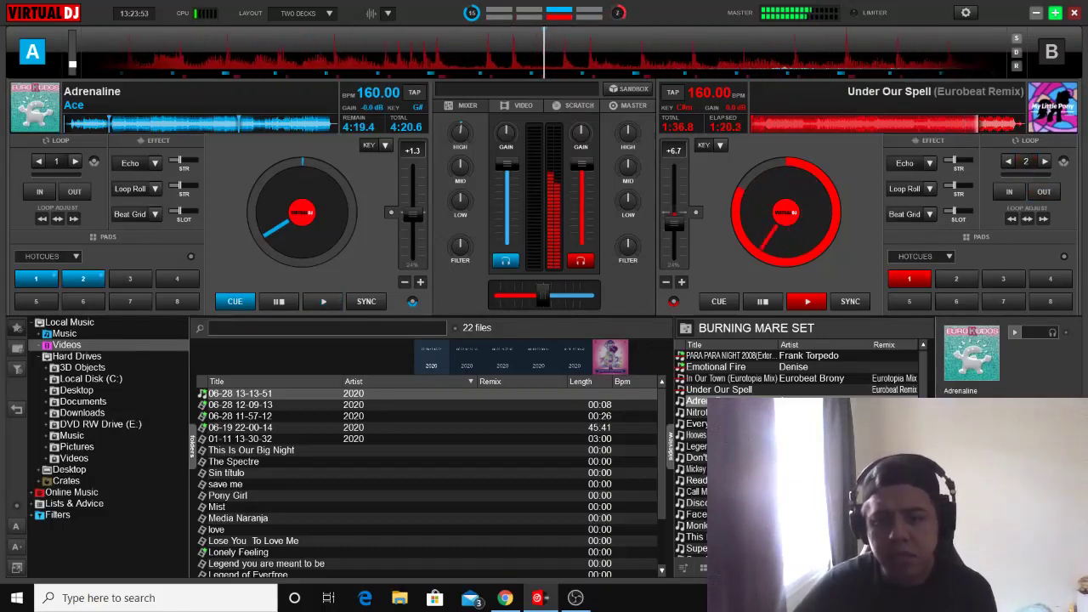
{"action": "key", "text": "l"}
{"action": "key", "text": "l"}
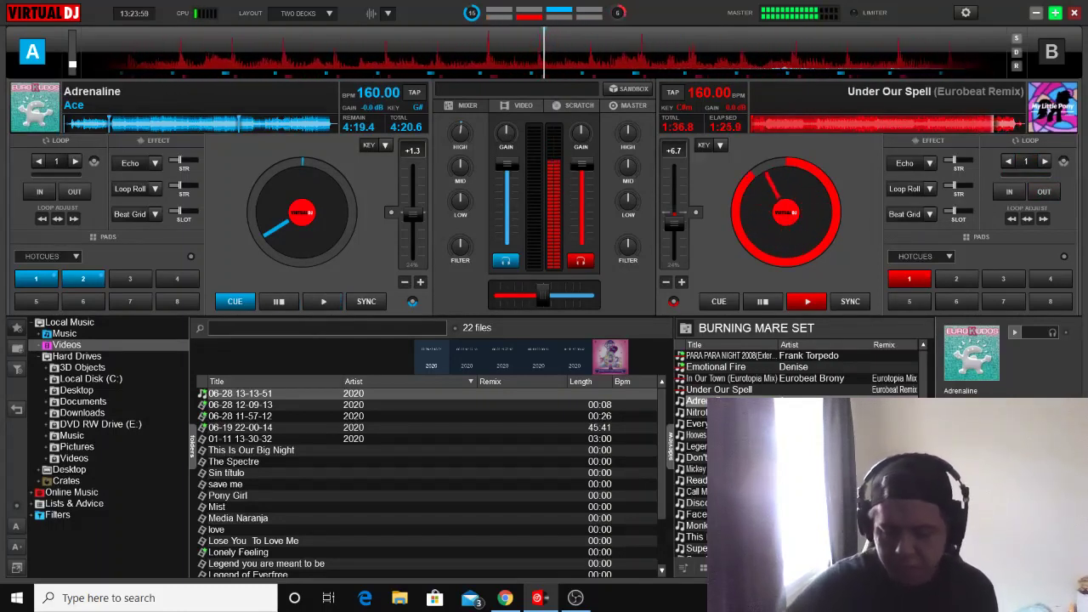
Step: Start Adrenaline on deck A from hotcue 1 as Under Our Spell ends
{"action": "key", "text": "e"}
{"action": "key", "text": "e"}
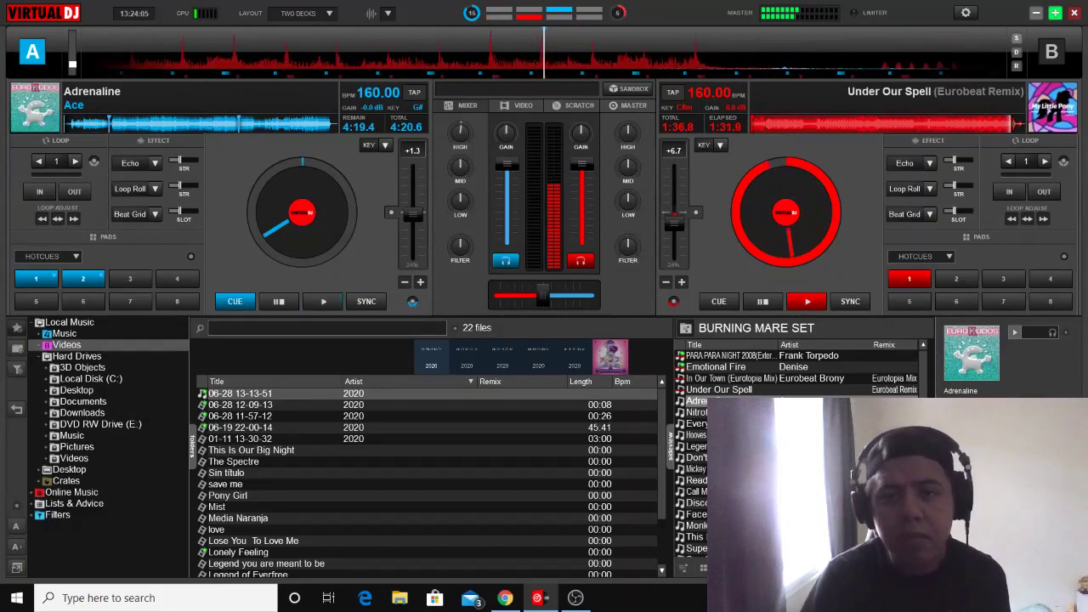
{"action": "key", "text": "1"}
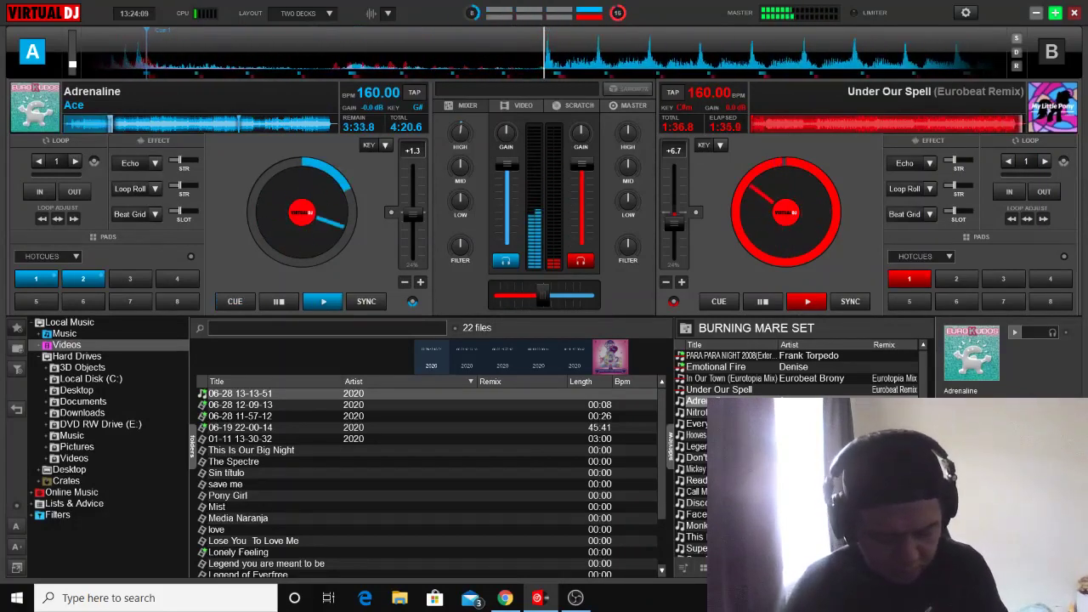
Step: Briefly apply the Beat Grid effect to Adrenaline on deck A and switch it off
{"action": "key", "text": "l"}
{"action": "key", "text": "l"}
{"action": "key", "text": "c"}
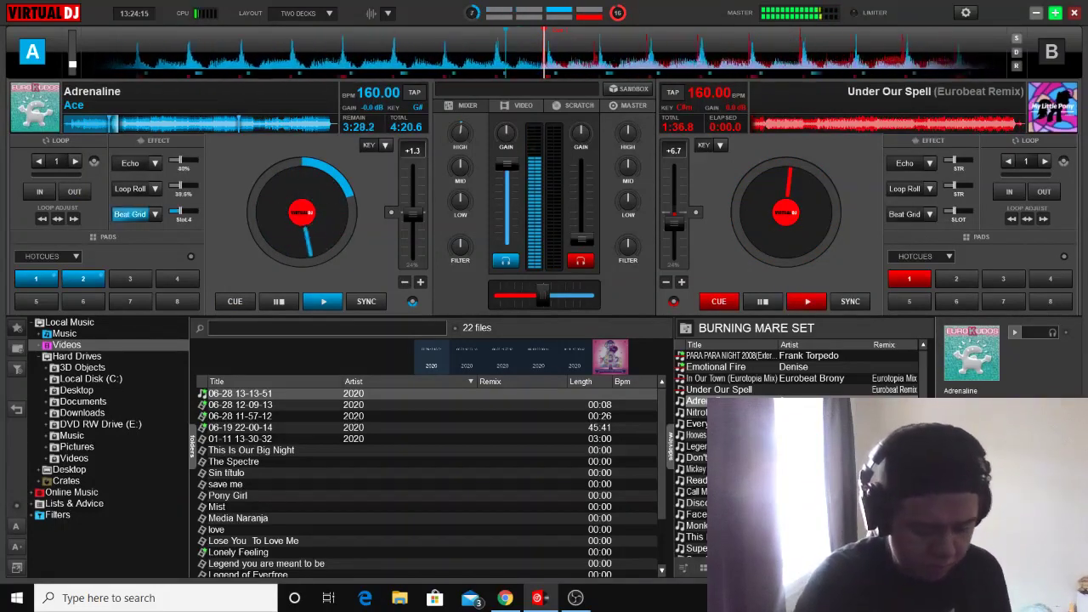
{"action": "key", "text": "l"}
{"action": "key", "text": "l"}
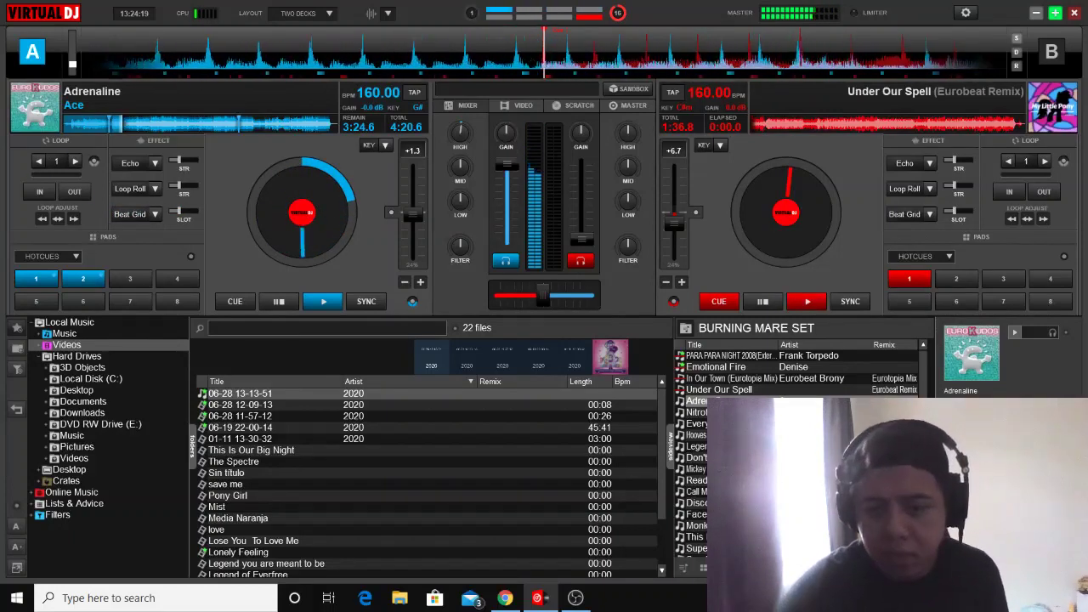
Step: Load Nitrofire by KAIOH from the set list onto deck B and hold it near its start
{"action": "key", "text": "Down"}
{"action": "key", "text": "alt+Right"}
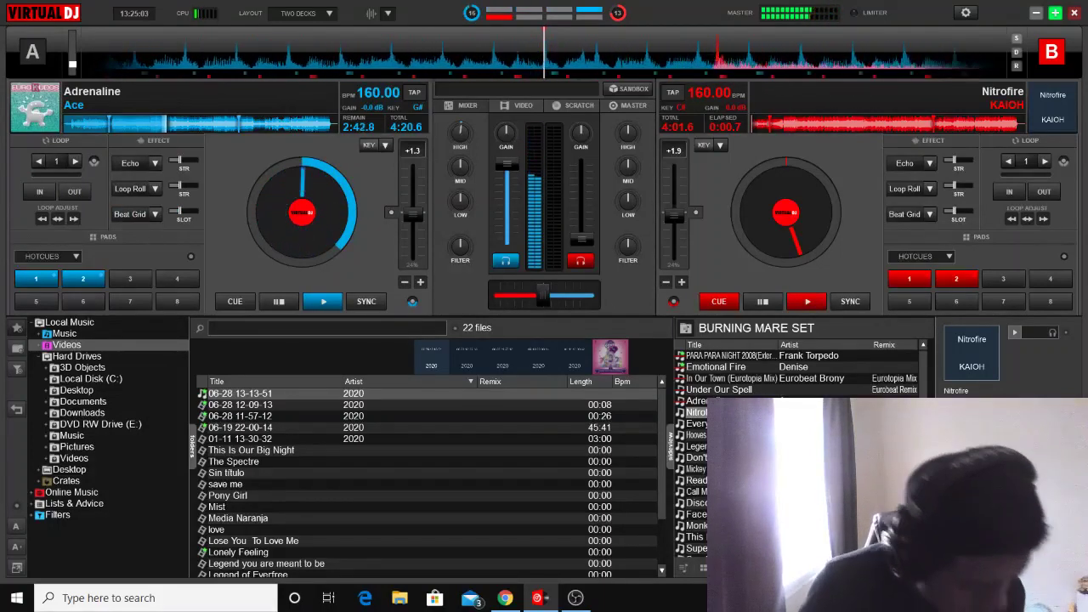
{"action": "key", "text": "space"}
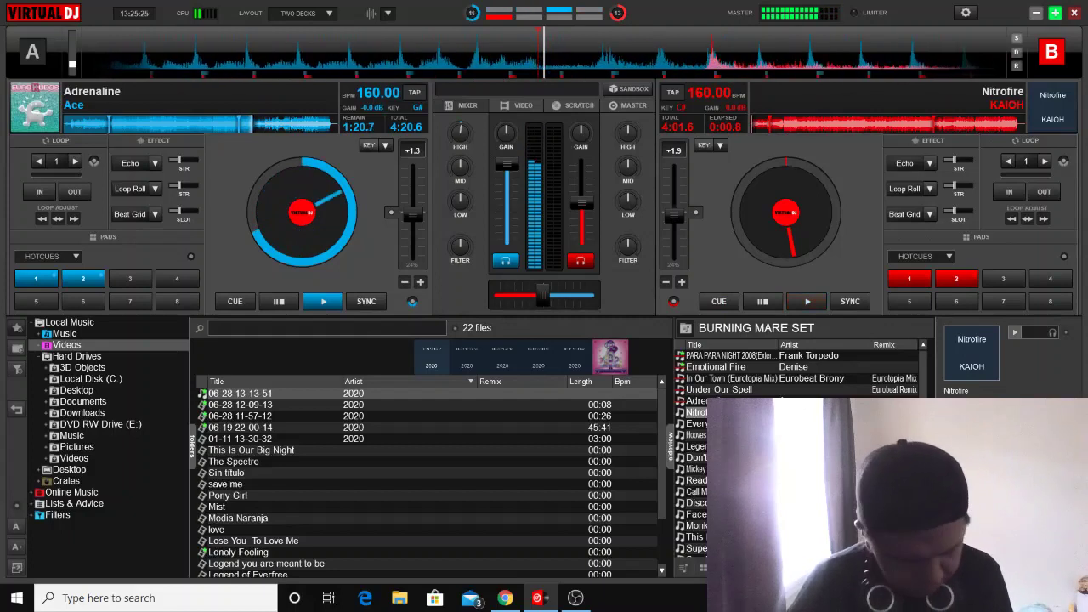
Step: Play Nitrofire on deck B over Adrenaline, stopping it once and restarting it from hotcue 1
{"action": "key", "text": "2"}
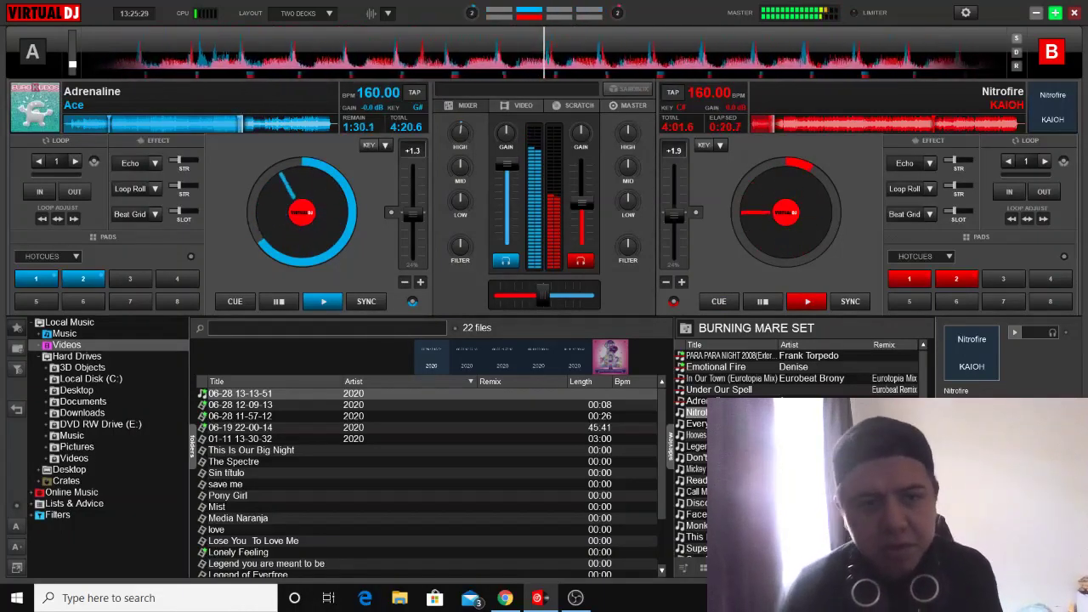
{"action": "key", "text": "space"}
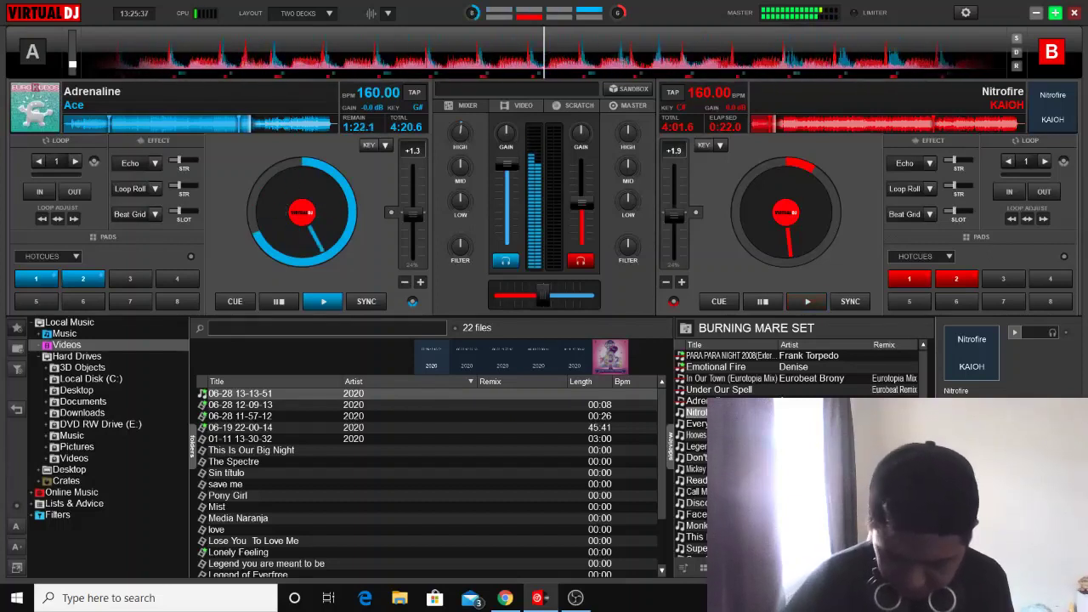
{"action": "key", "text": "1"}
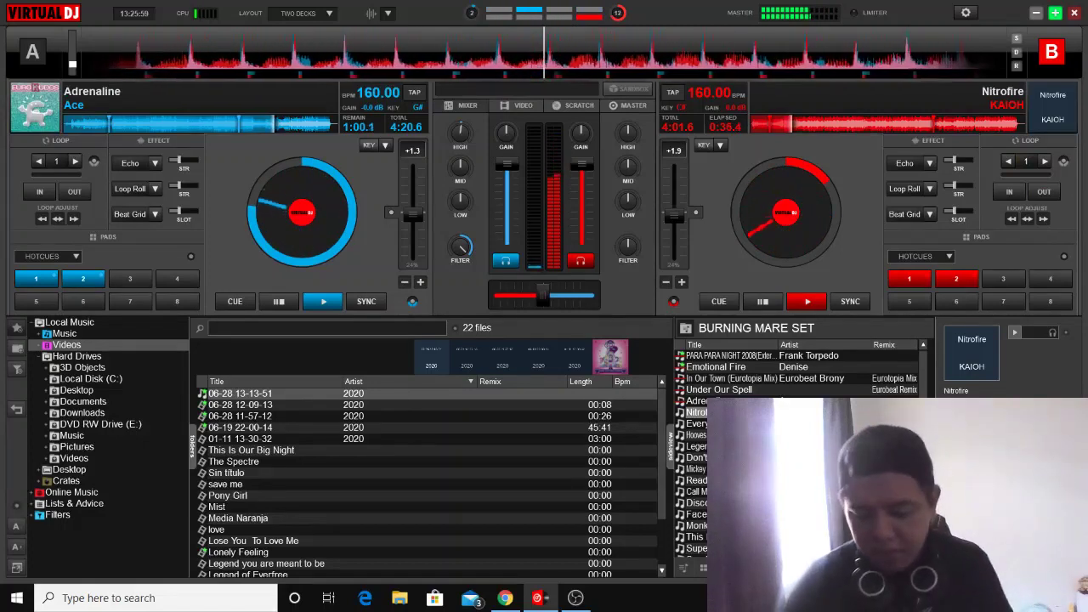
Step: Load Everytime We Touch (Eurobeat Remix) from the set list onto deck A and start it
{"action": "key", "text": "Down"}
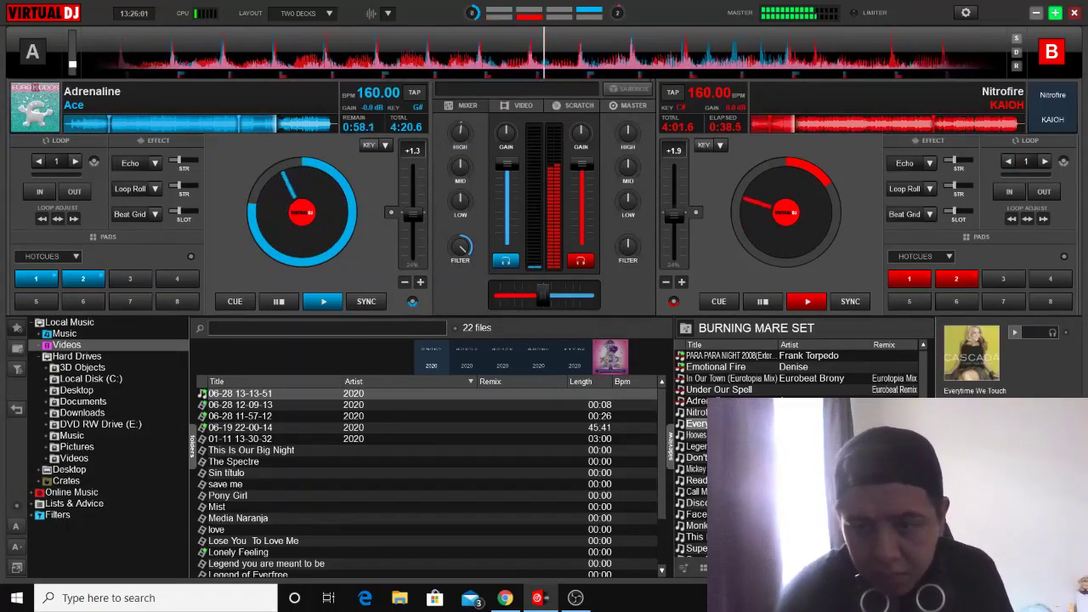
{"action": "key", "text": "Return"}
{"action": "key", "text": "Return"}
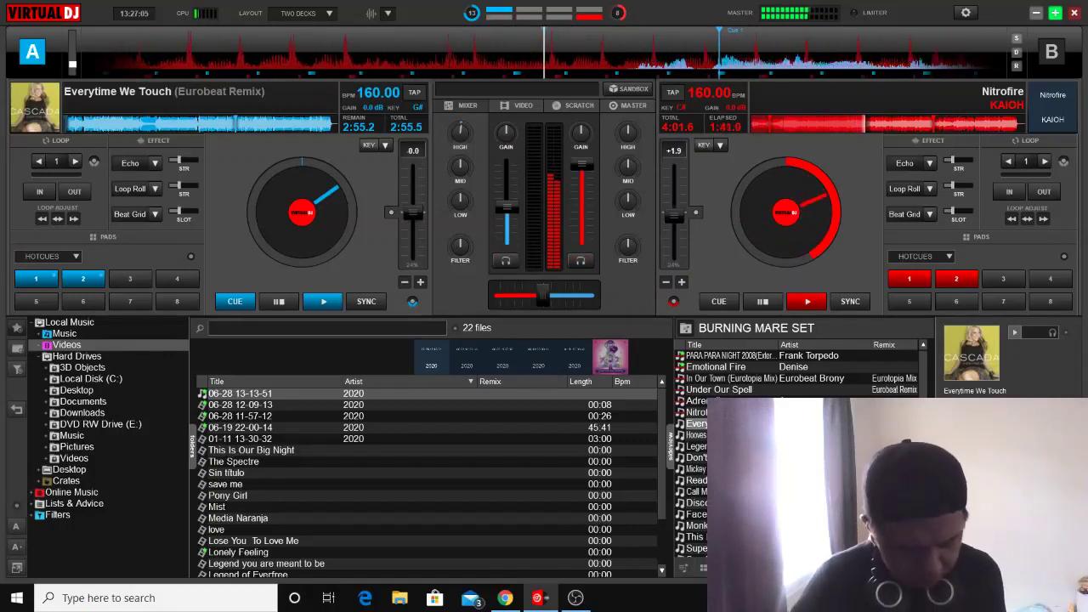
{"action": "key", "text": "space"}
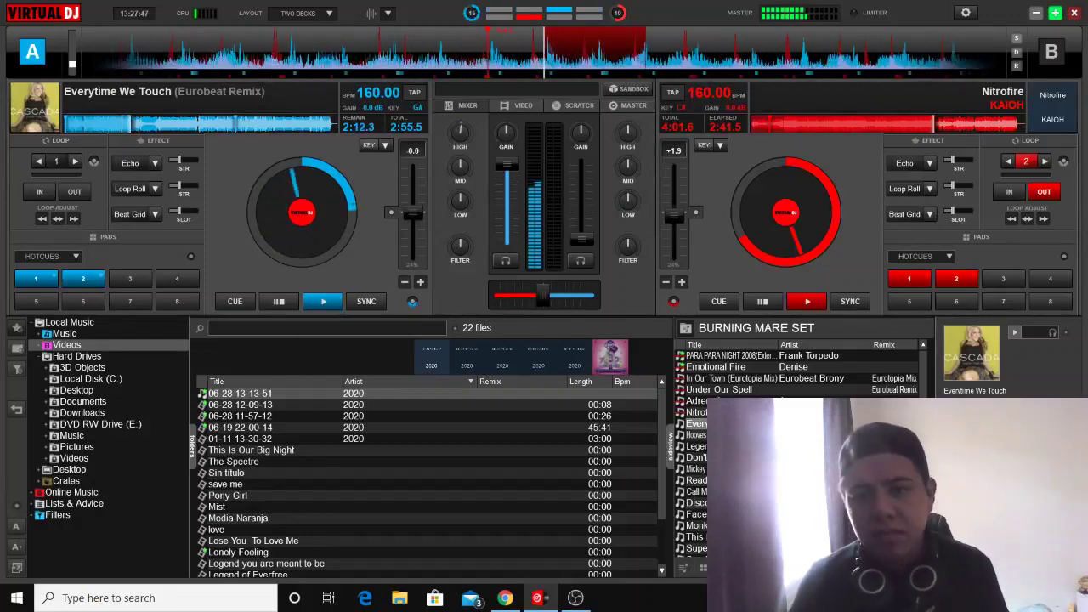
Step: Load Hooves Up High (Odyssey Eurobeat Remix) onto deck B and jump Everytime We Touch to hotcue 2 on deck A
{"action": "key", "text": "space"}
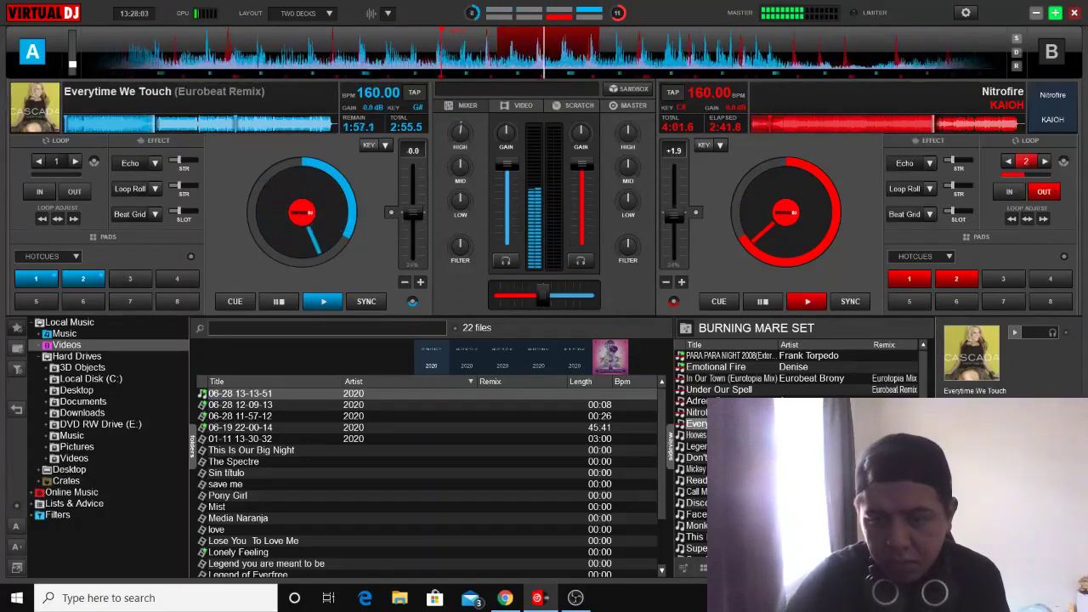
{"action": "left_click", "coordinate": [696, 435]}
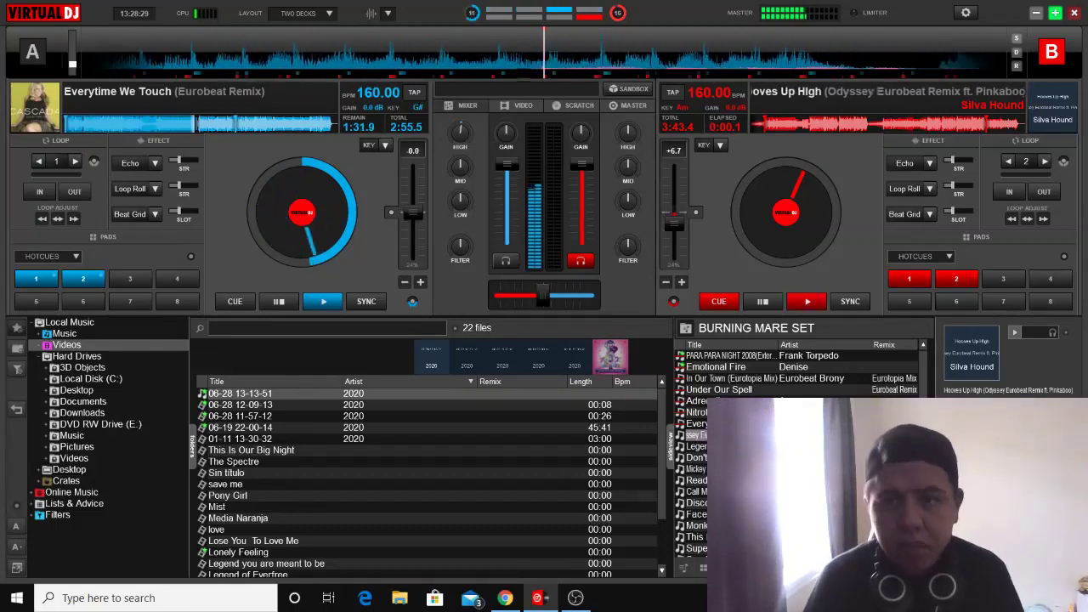
{"action": "key", "text": "2"}
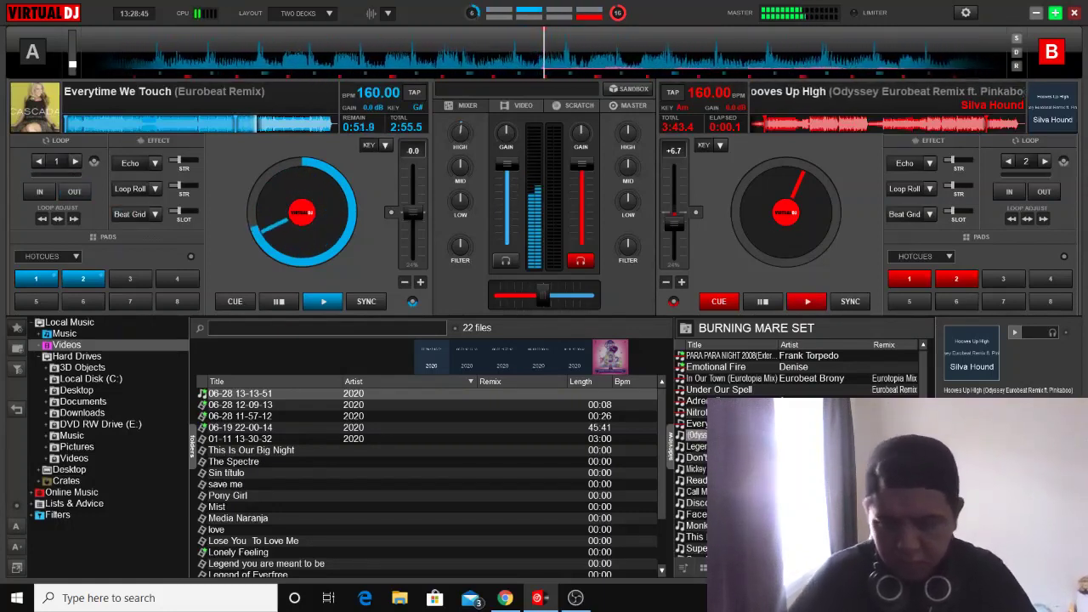
Step: Load Legend of everfree 2020 onto deck A and start it after briefly applying a two-beat loop to Hooves Up High on deck B
{"action": "left_click", "coordinate": [731, 446]}
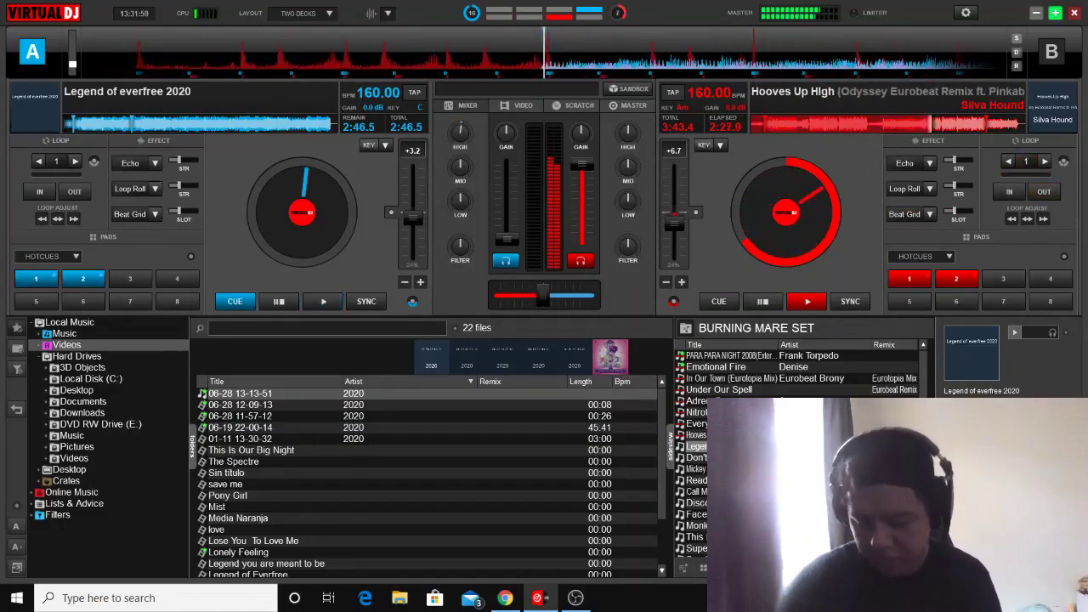
{"action": "left_click", "coordinate": [904, 215]}
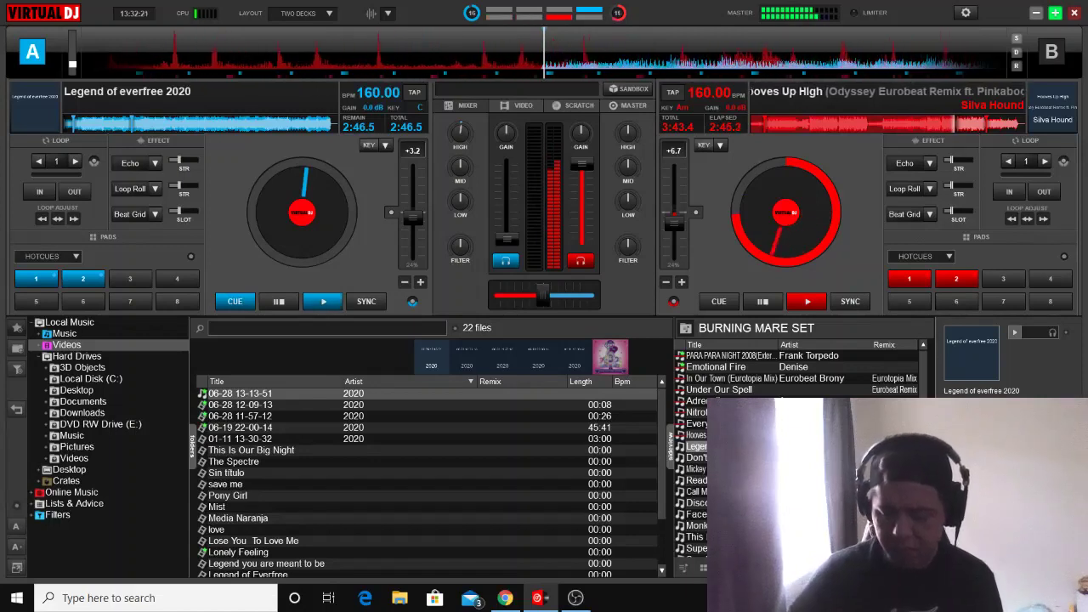
{"action": "key", "text": "l"}
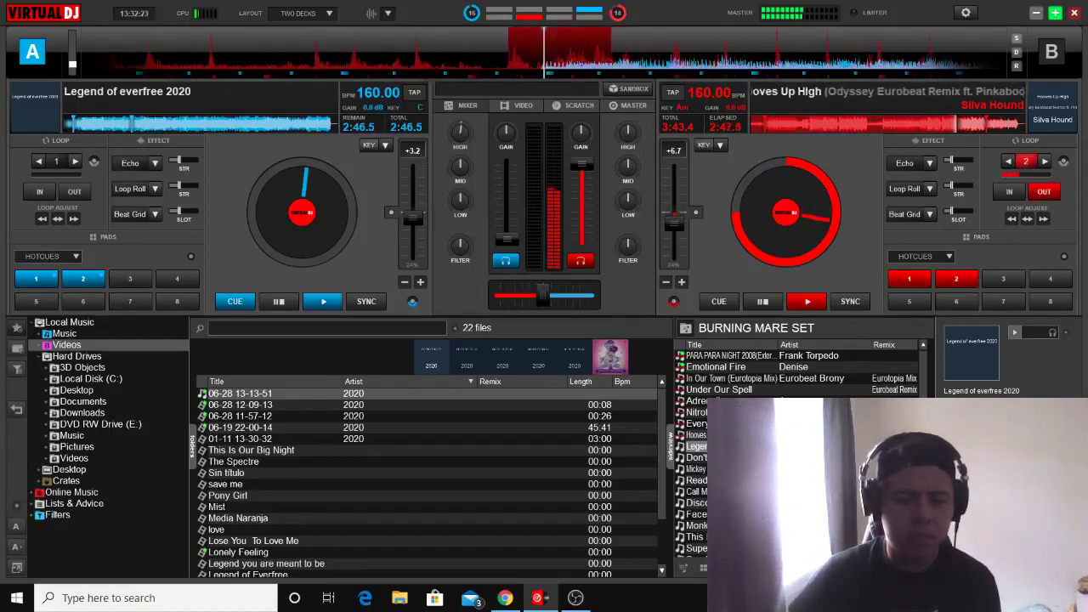
{"action": "key", "text": "l"}
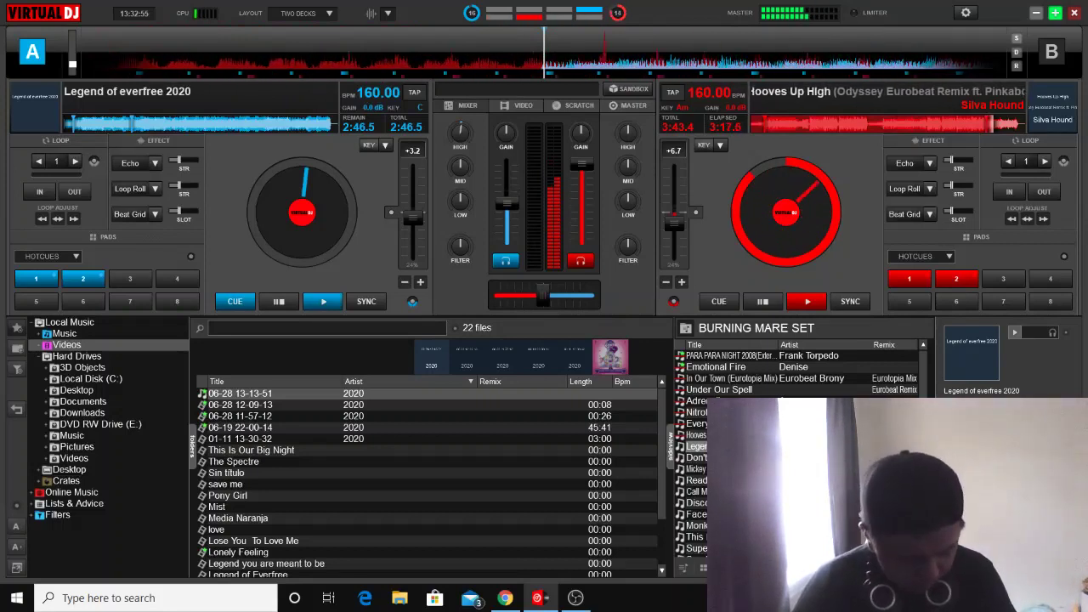
{"action": "key", "text": "space"}
{"action": "key", "text": "s"}
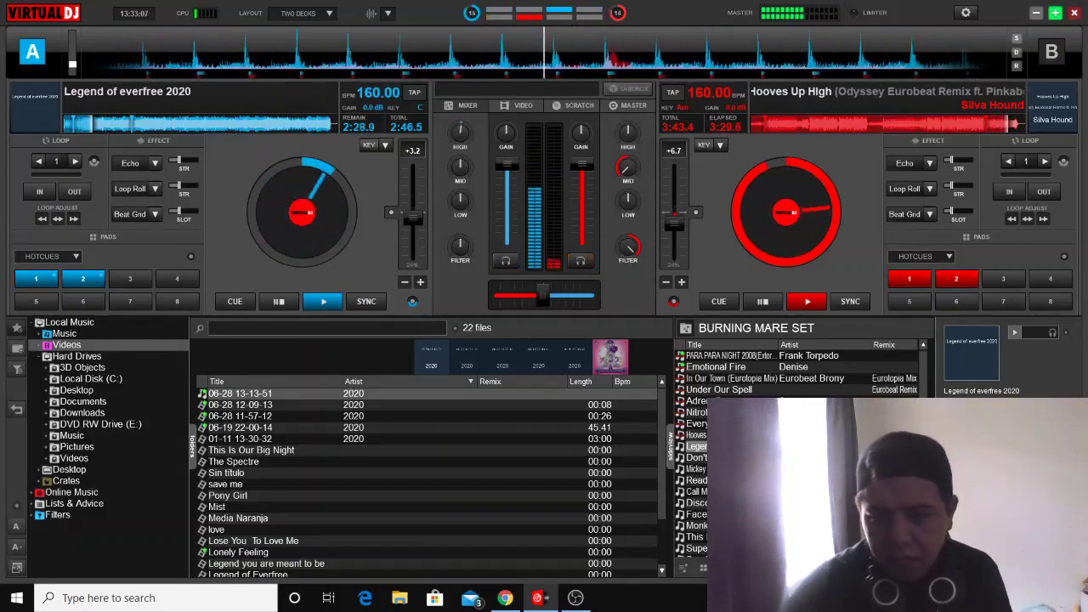
Step: Replace the playing Hooves Up High on deck B with Don't Forget by Paul Harris and start it
{"action": "left_click", "coordinate": [696, 457]}
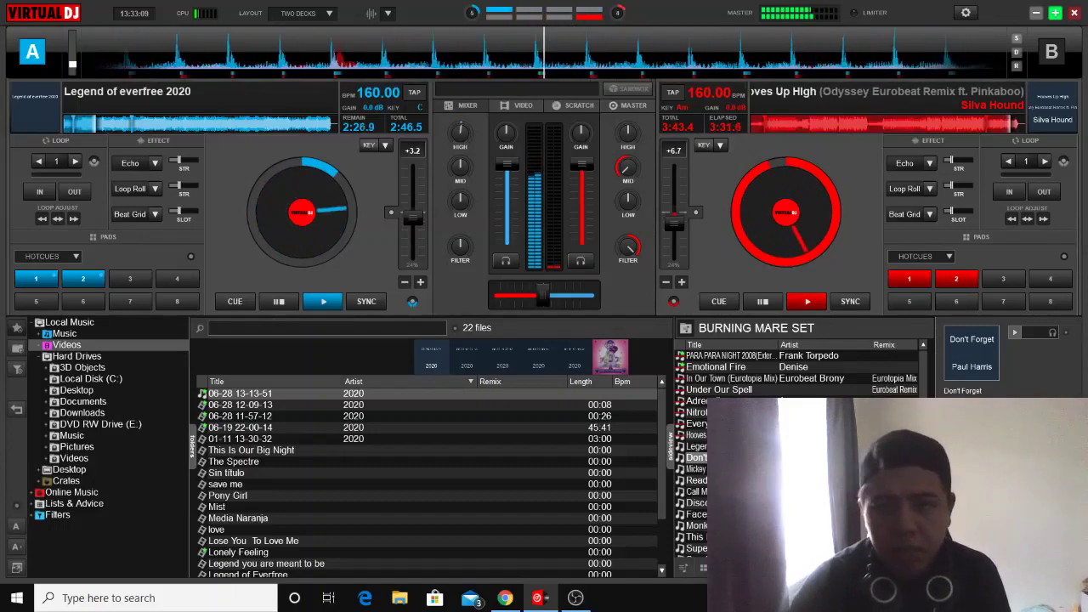
{"action": "key", "text": "Return"}
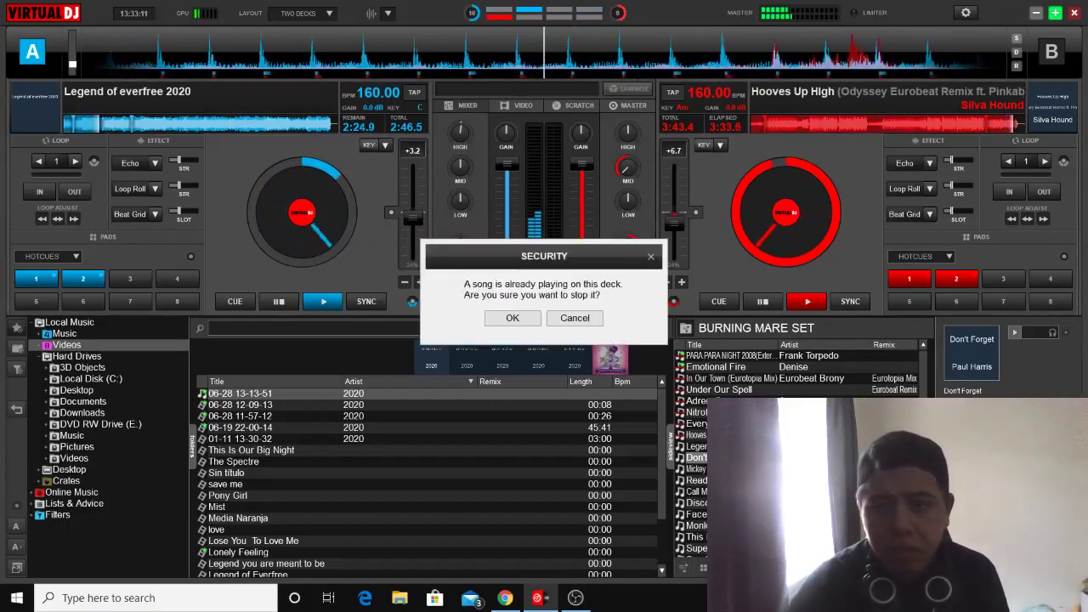
{"action": "key", "text": "Return"}
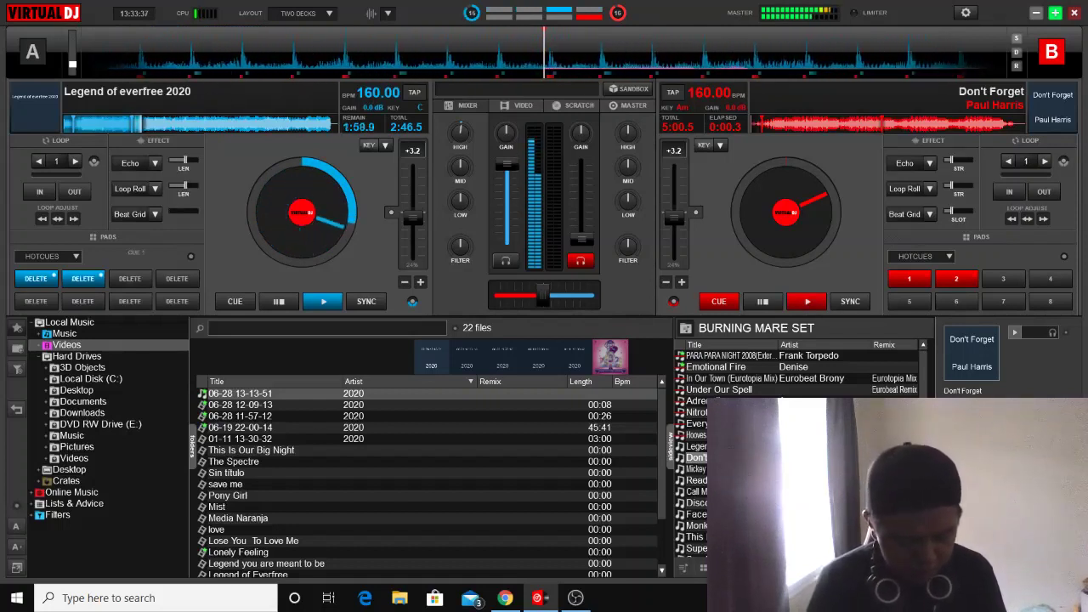
{"action": "key", "text": "space"}
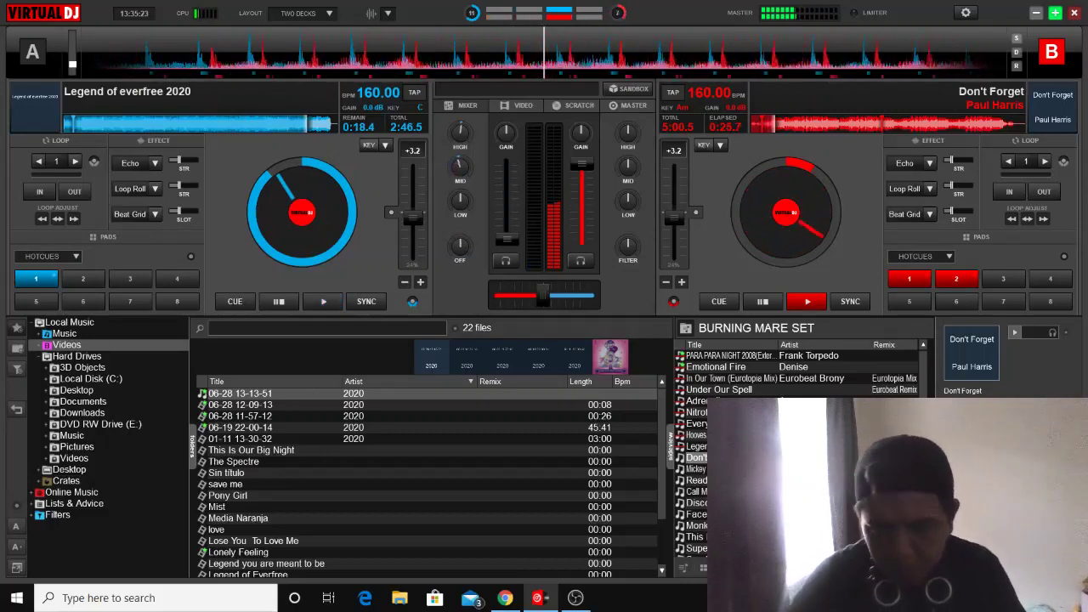
Step: Load Mickey Mouse March (Euro Beat Version) by DOMINO onto deck A and start it over Don't Forget
{"action": "key", "text": "Down"}
{"action": "key", "text": "Return"}
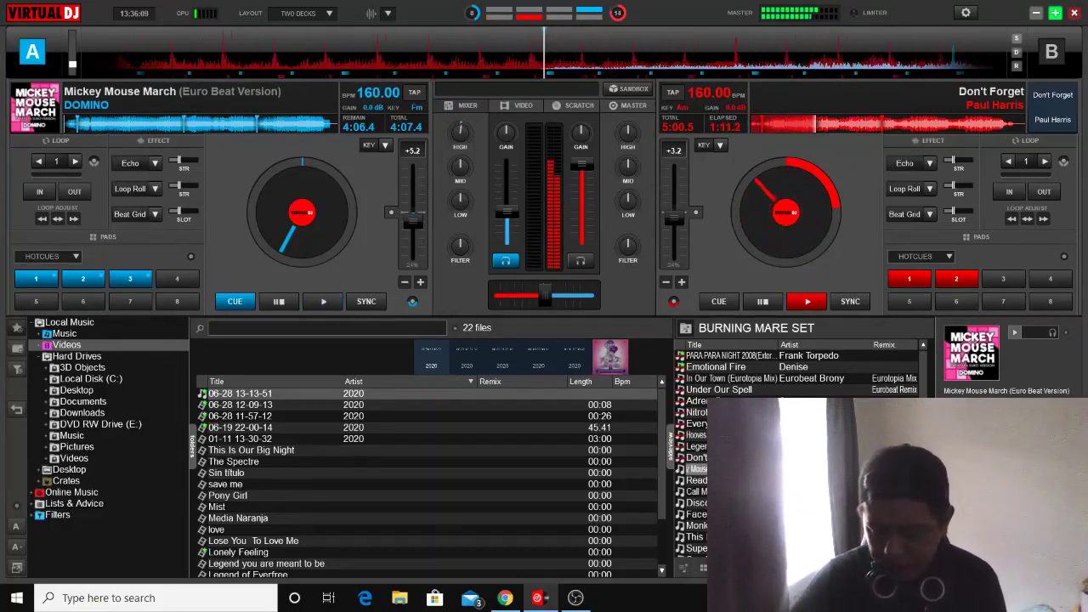
{"action": "key", "text": "l"}
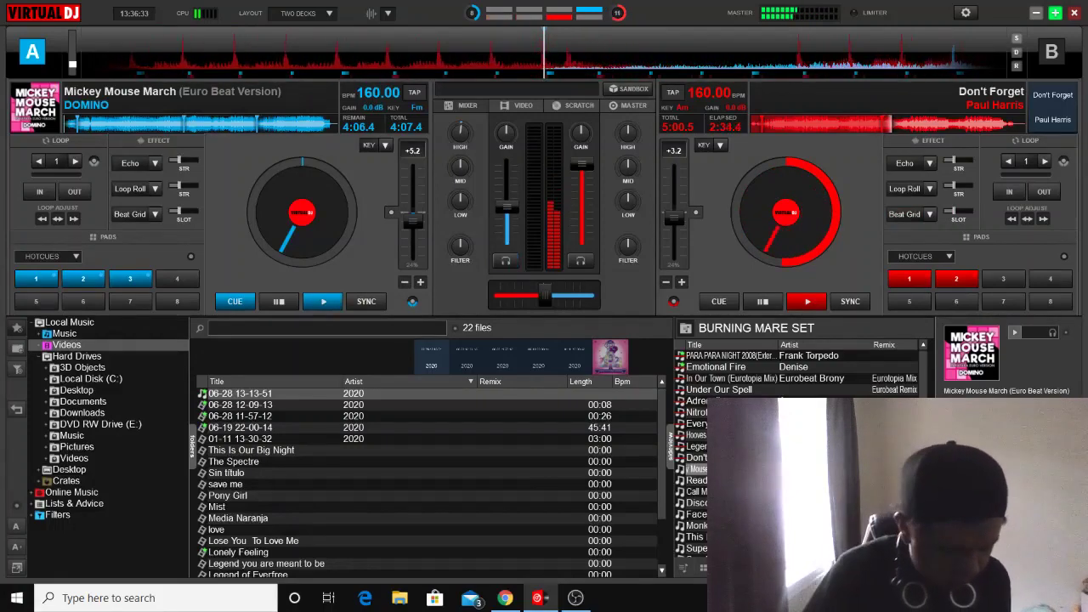
{"action": "key", "text": "1"}
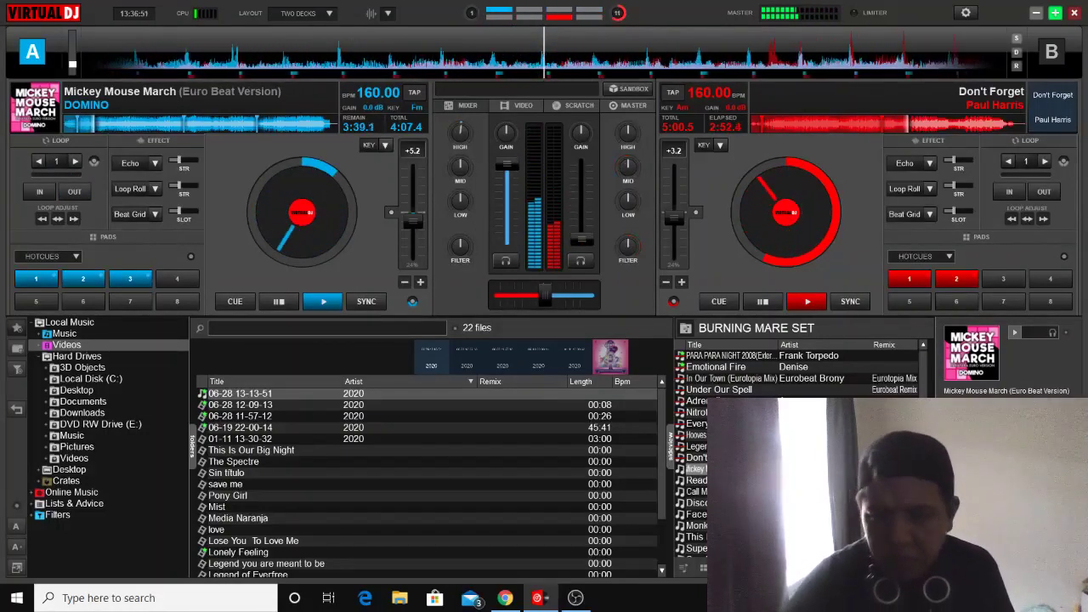
Step: Load Ready Steady Go by Manuel onto deck B and mix into it after jumping Mickey Mouse March to hotcue 2
{"action": "key", "text": "Down"}
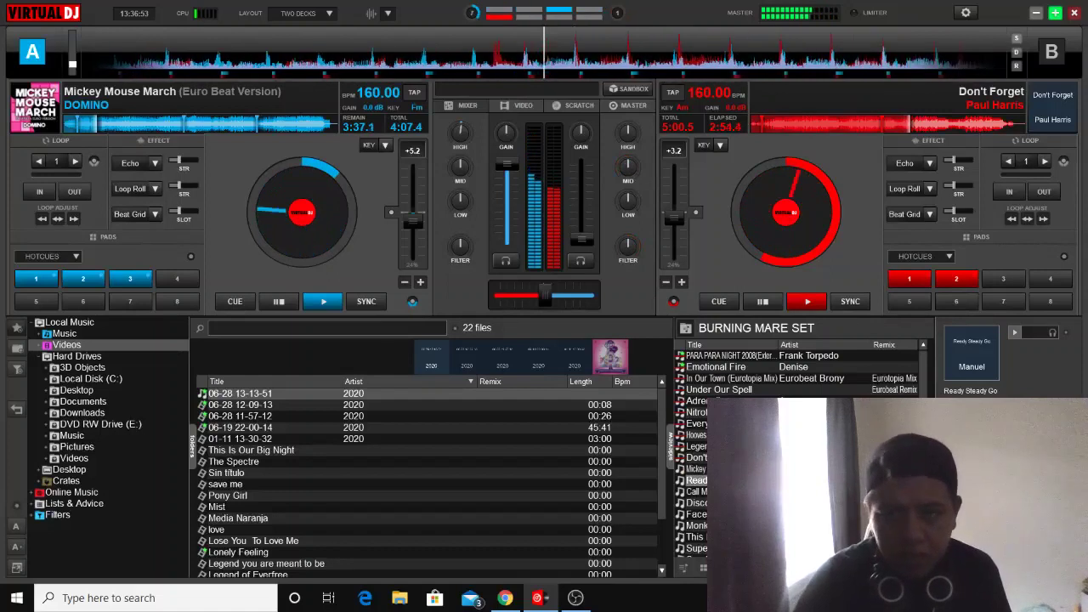
{"action": "key", "text": "Return"}
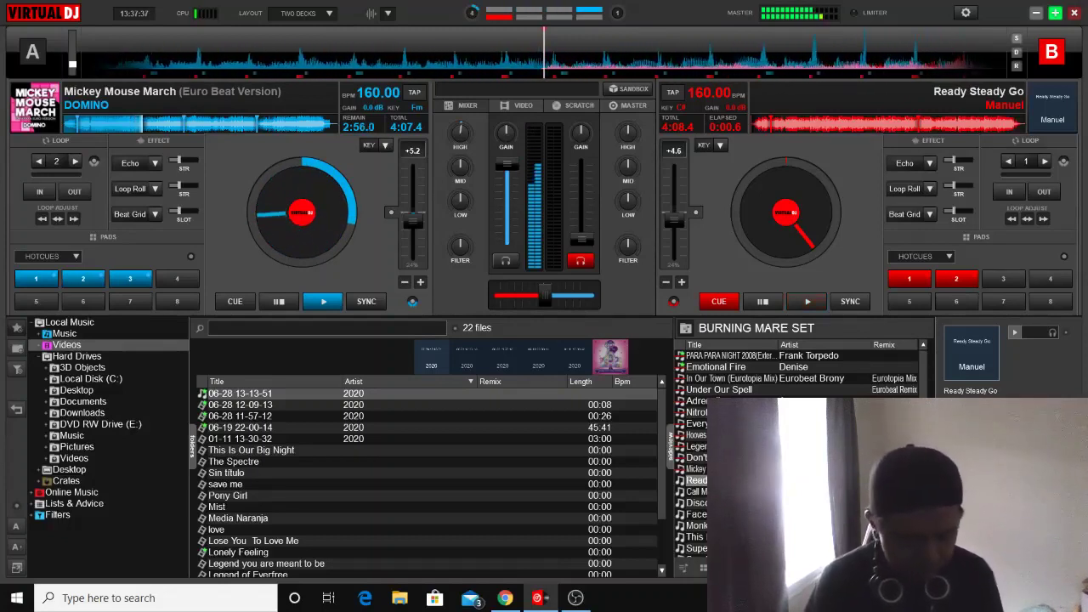
{"action": "key", "text": "2"}
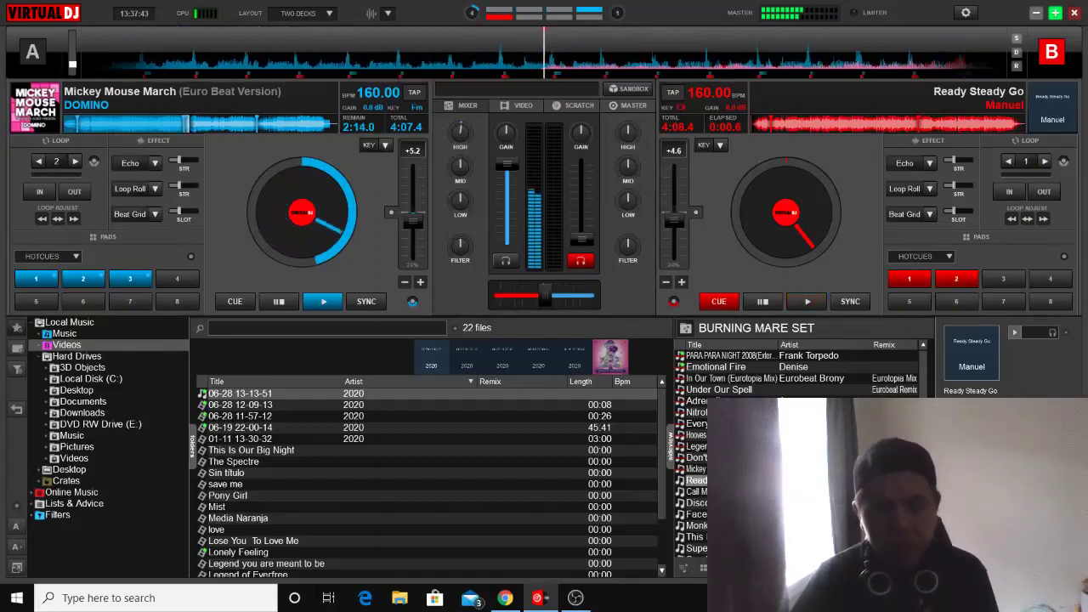
{"action": "key", "text": "l"}
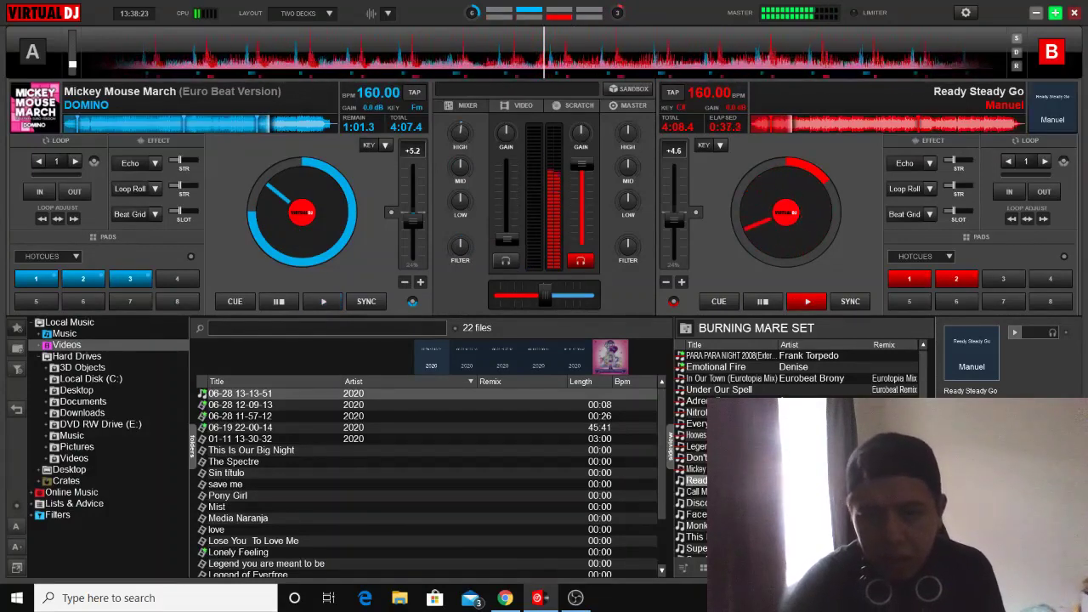
Step: Load Call Me Through The Night by Ken Blast onto deck A, and once it is playing load Discord (Rod Steven Remix 2.0) onto deck B
{"action": "left_click", "coordinate": [697, 492]}
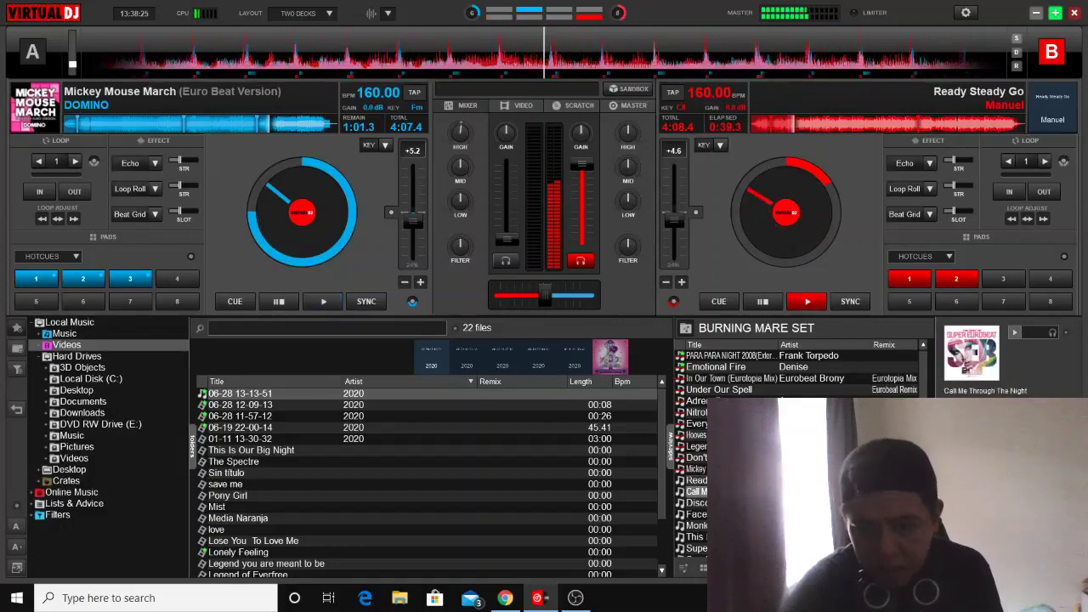
{"action": "key", "text": "Return"}
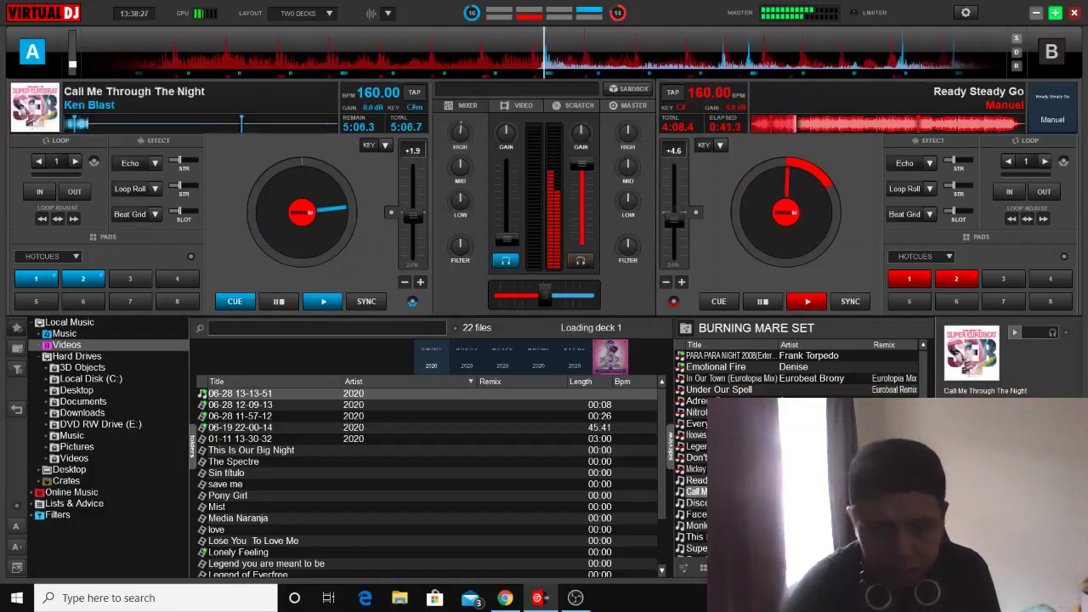
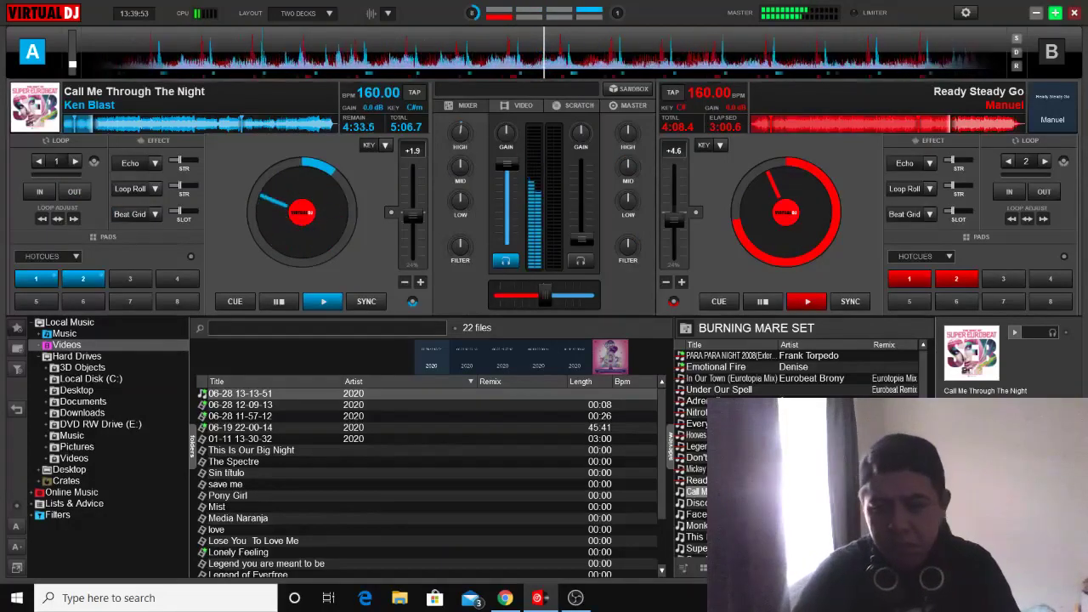
{"action": "left_click", "coordinate": [696, 503]}
{"action": "key", "text": "Return"}
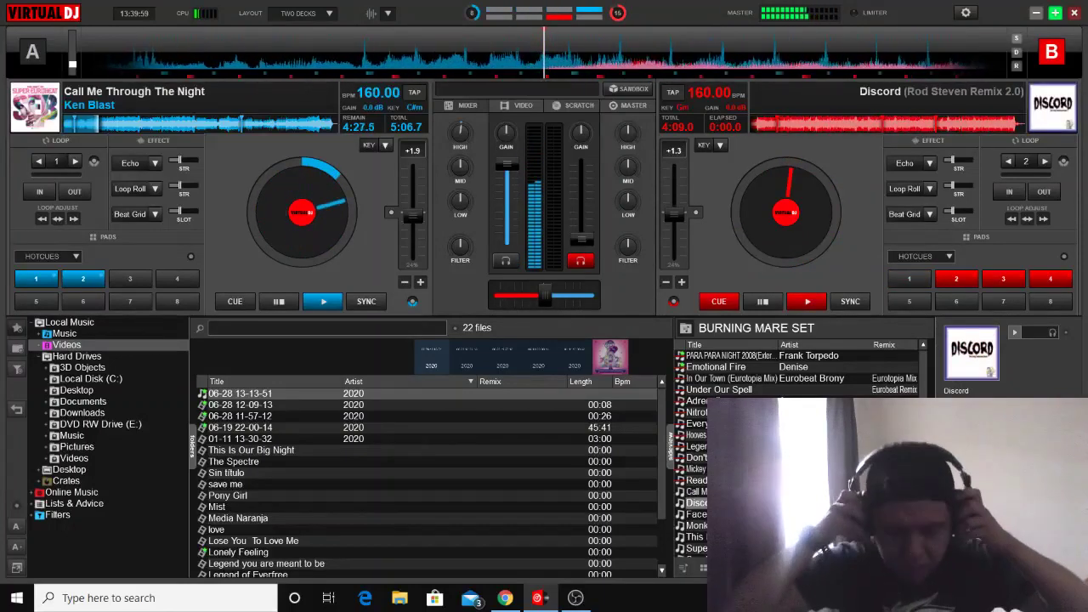
Step: With deck A monitored in the headphones, jump Call Me Through The Night to hotcue 2 and start Discord on deck B
{"action": "left_click", "coordinate": [505, 261]}
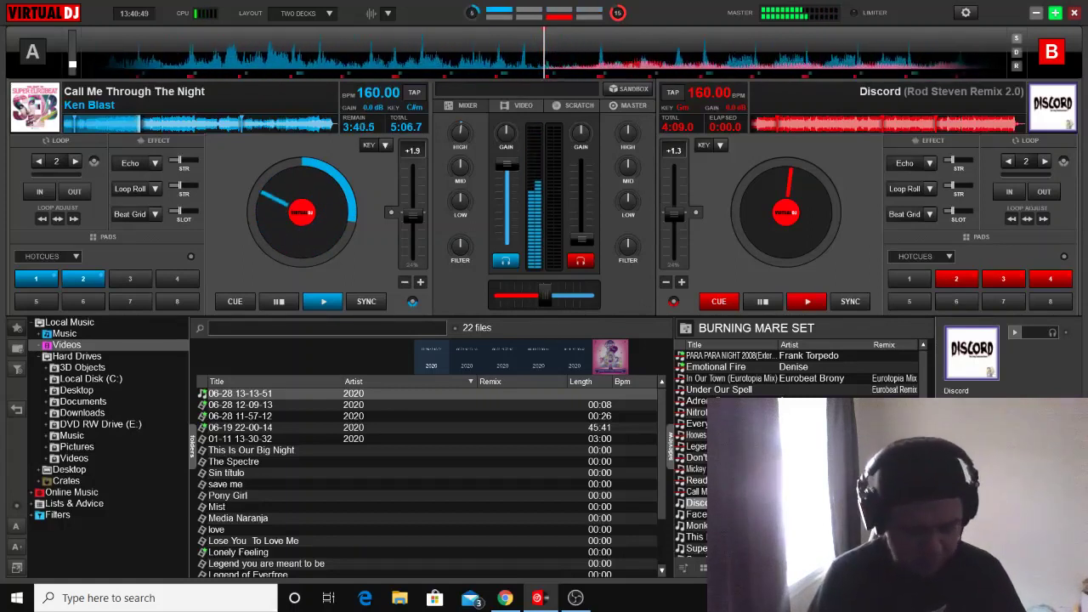
{"action": "key", "text": "2"}
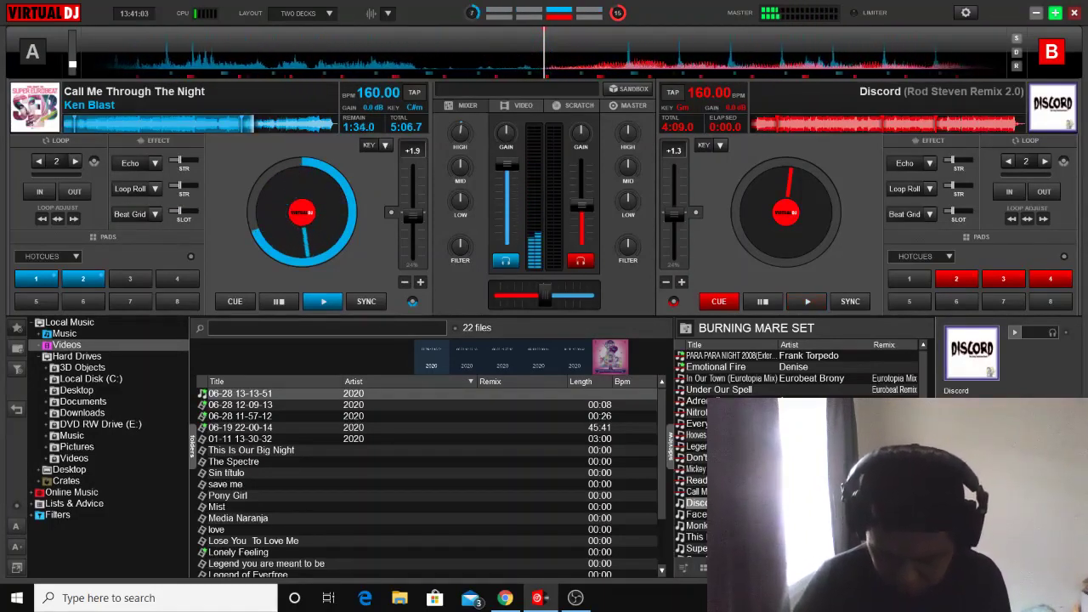
{"action": "key", "text": "space"}
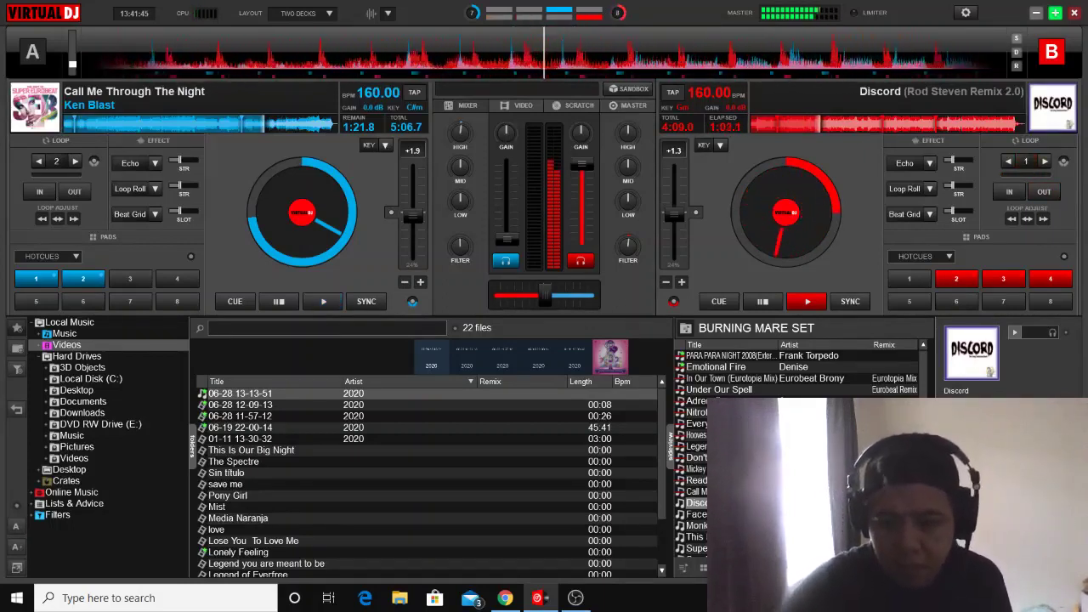
Step: Load Face Down by Hotblade from the set list onto deck A and start it over Discord
{"action": "left_click", "coordinate": [696, 514]}
{"action": "key", "text": "Return"}
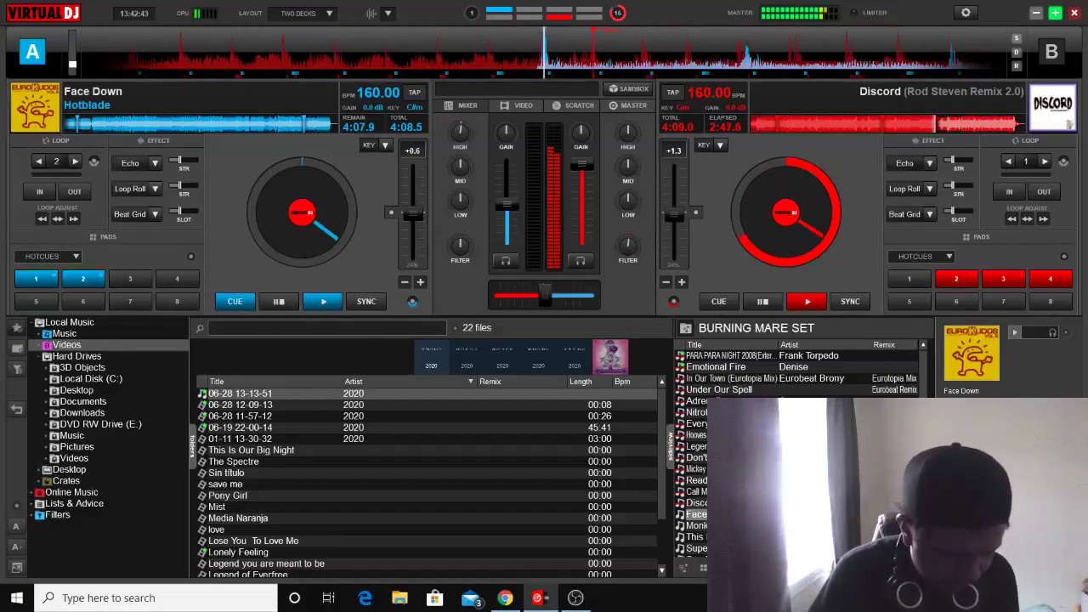
{"action": "key", "text": "2"}
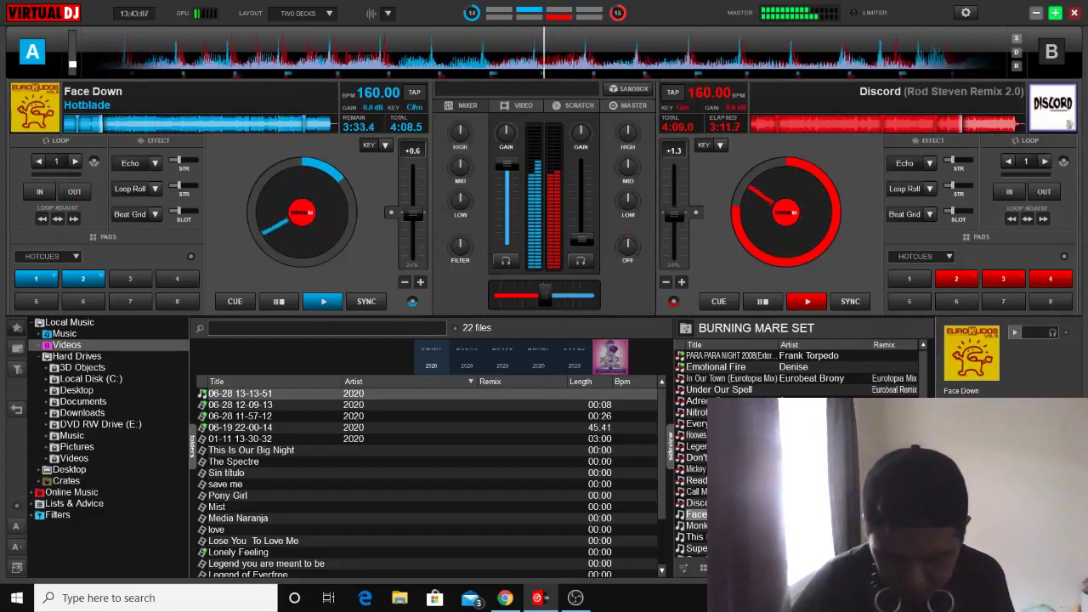
Step: Load Monkey Dance '09 by Y&Co feat. Domino from the set list onto deck B
{"action": "key", "text": "Down"}
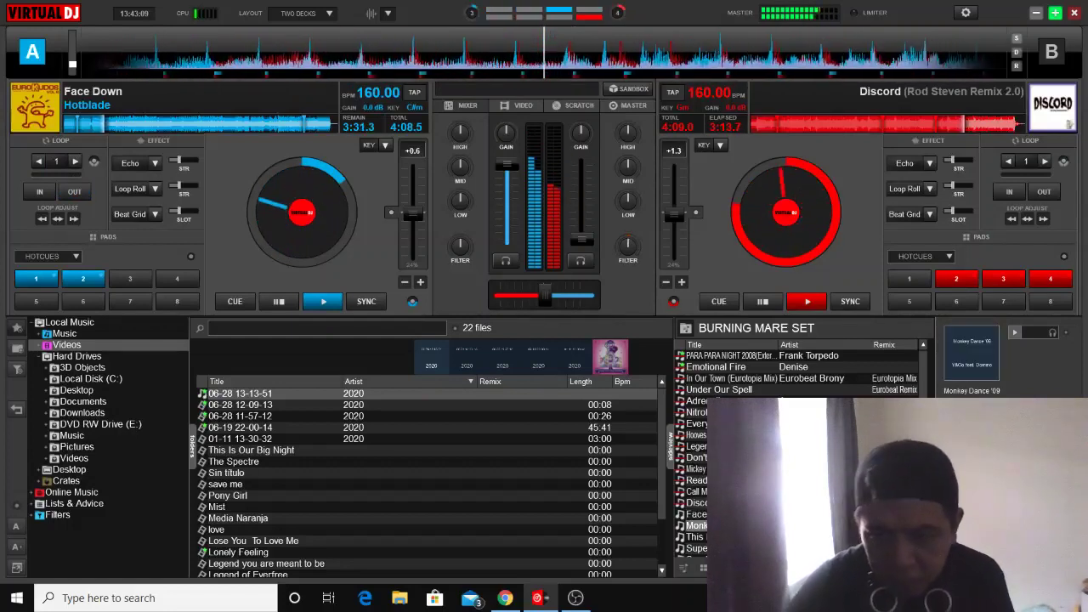
{"action": "key", "text": "shift+Right"}
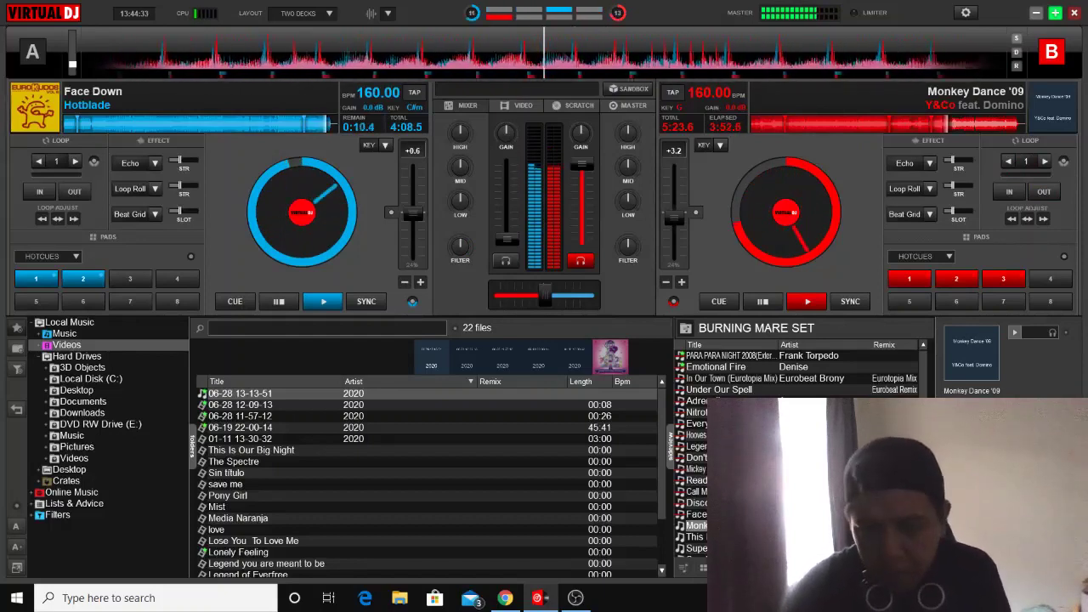
Step: Jump Monkey Dance '09 back to hotcue 1 on deck B and load This Is Our Big Night (Eurobeat Remix) onto deck A
{"action": "key", "text": "Down"}
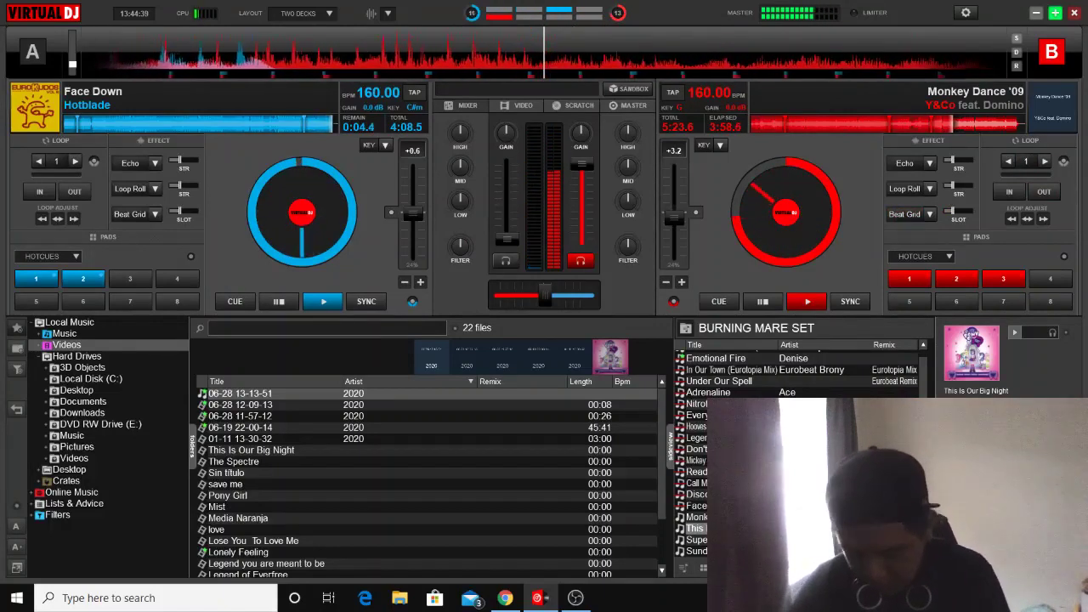
{"action": "key", "text": "1"}
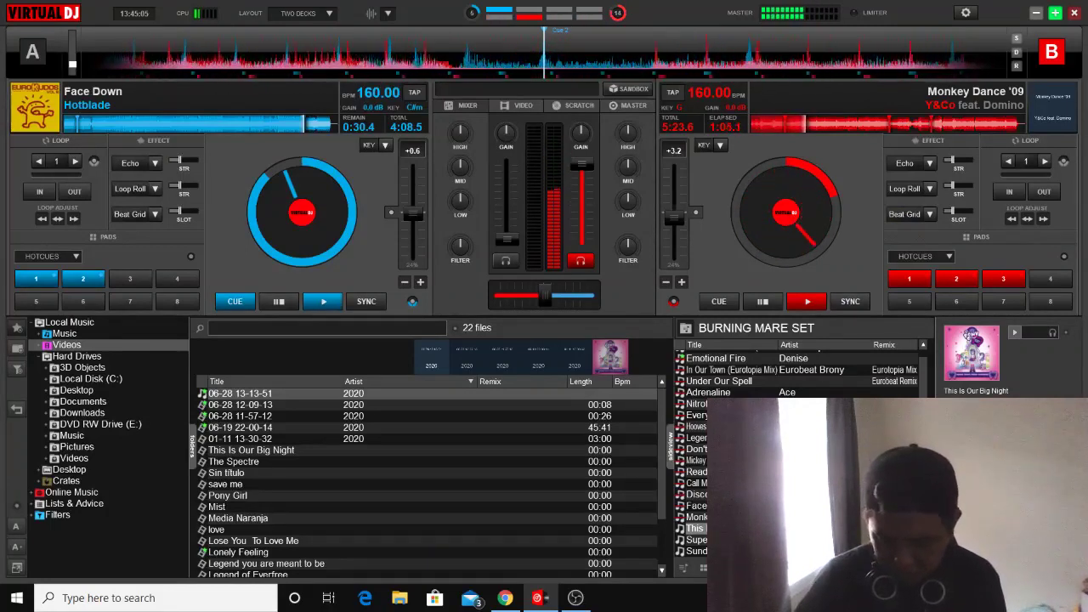
{"action": "key", "text": "l"}
{"action": "key", "text": "l"}
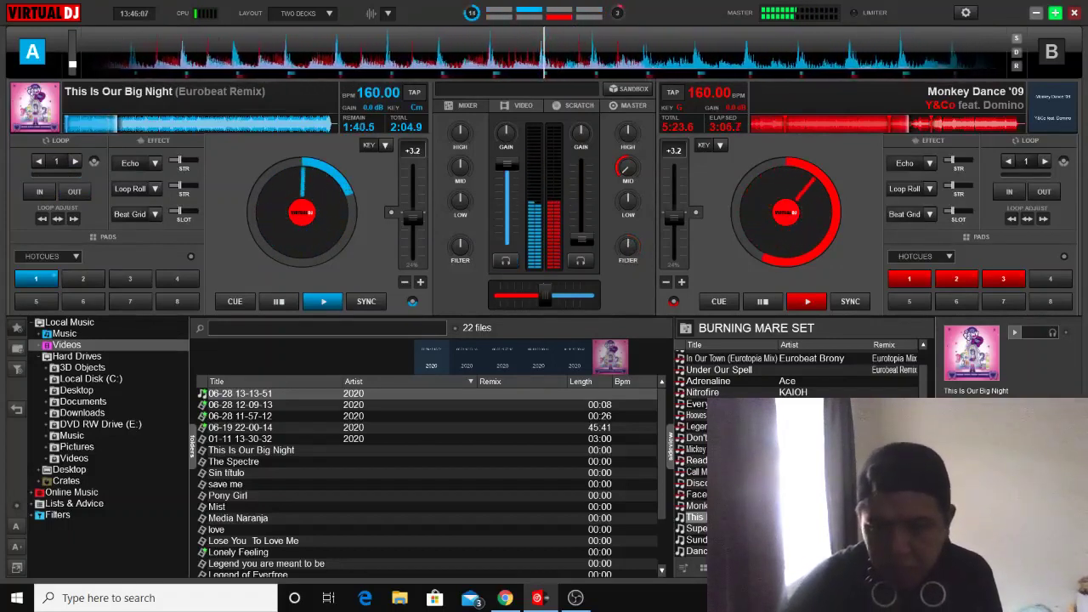
Step: Load Superdoll by Lolita from the set list onto deck B and reselect it in the list
{"action": "key", "text": "Down"}
{"action": "key", "text": "shift+Right"}
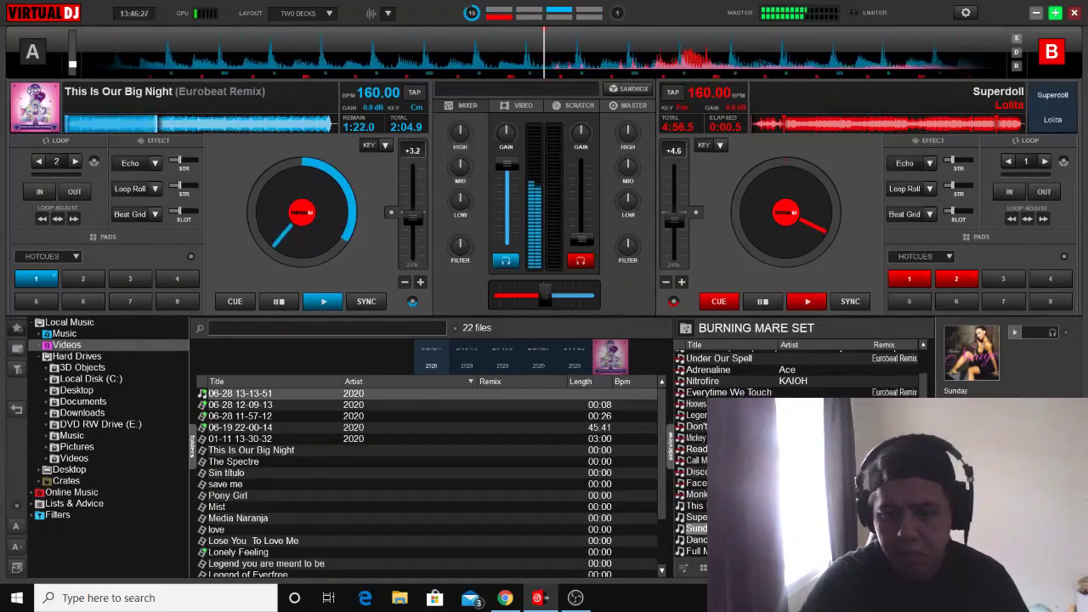
{"action": "left_click", "coordinate": [696, 517]}
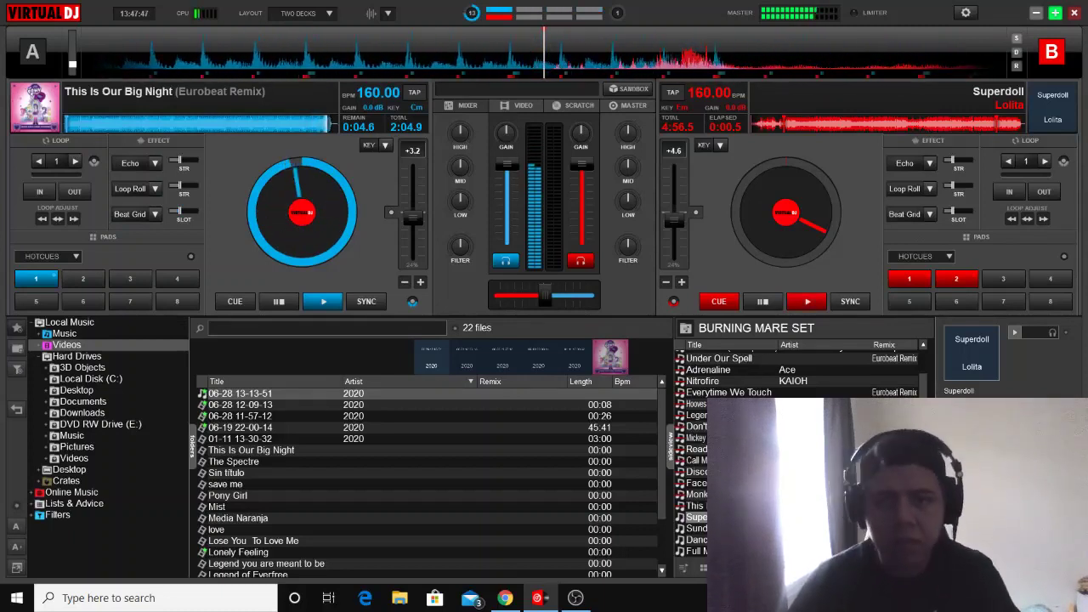
Step: Bring in Superdoll on deck B in place of This Is Our Big Night and set deck B's loop length to 2
{"action": "key", "text": "2"}
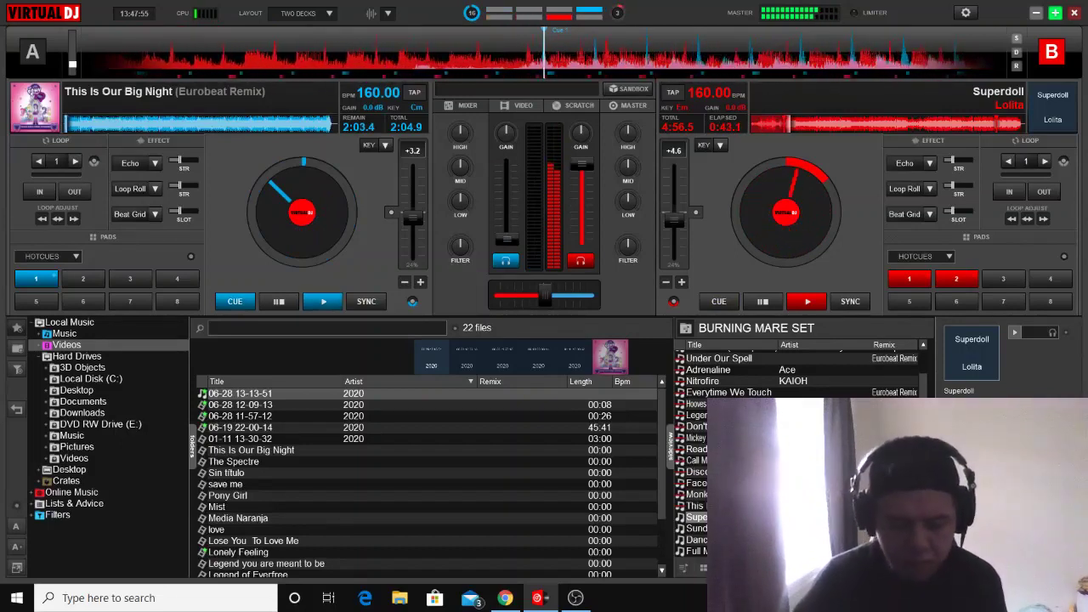
{"action": "key", "text": "l"}
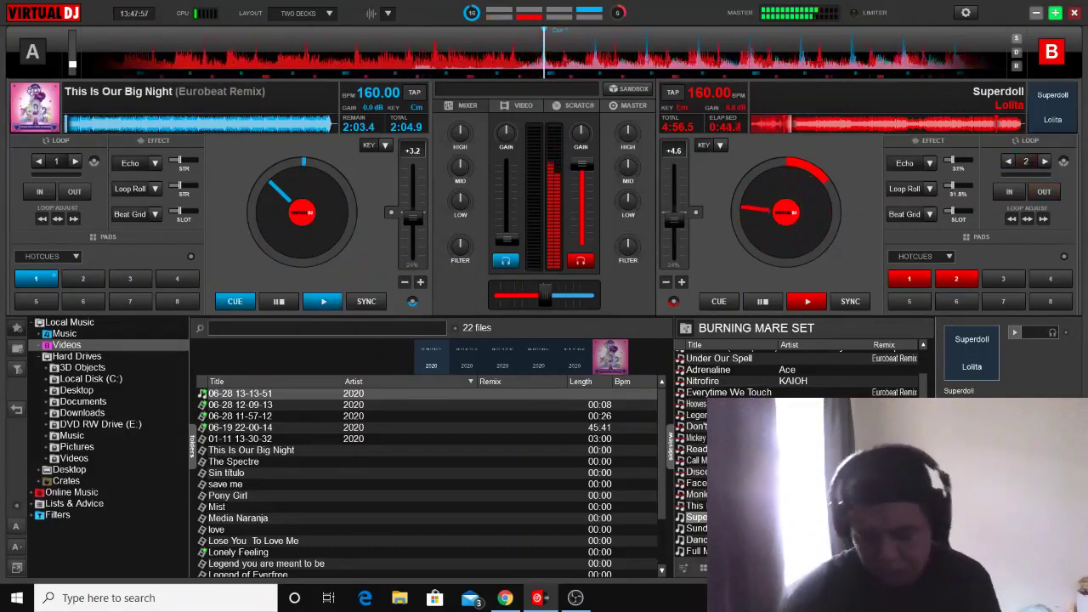
{"action": "left_click", "coordinate": [906, 214]}
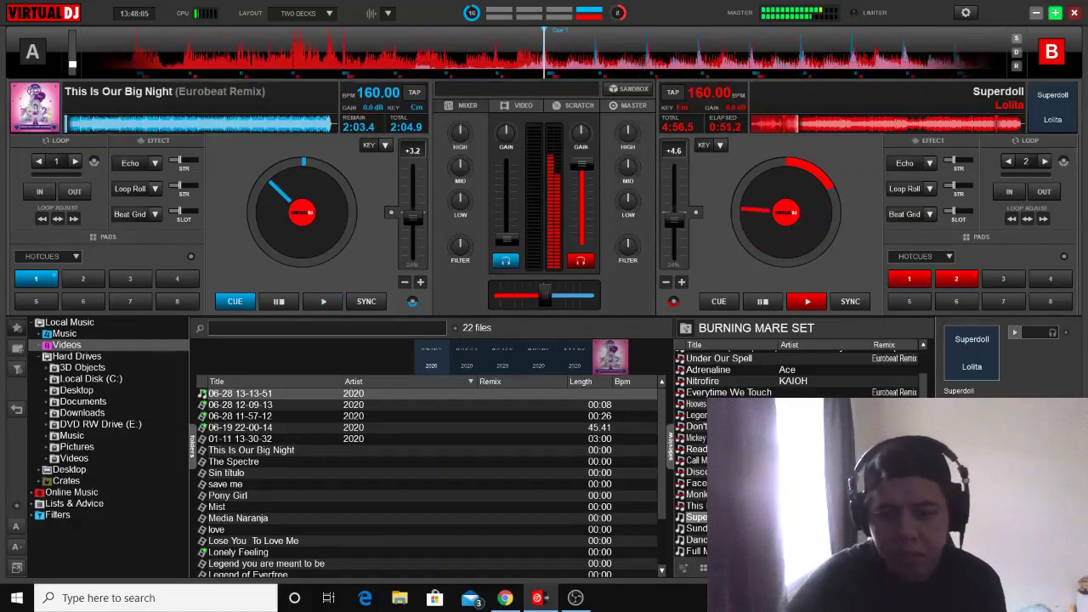
Step: Load Sunday by Nuage from the set list onto deck A and start it over Superdoll
{"action": "key", "text": "Down"}
{"action": "key", "text": "Return"}
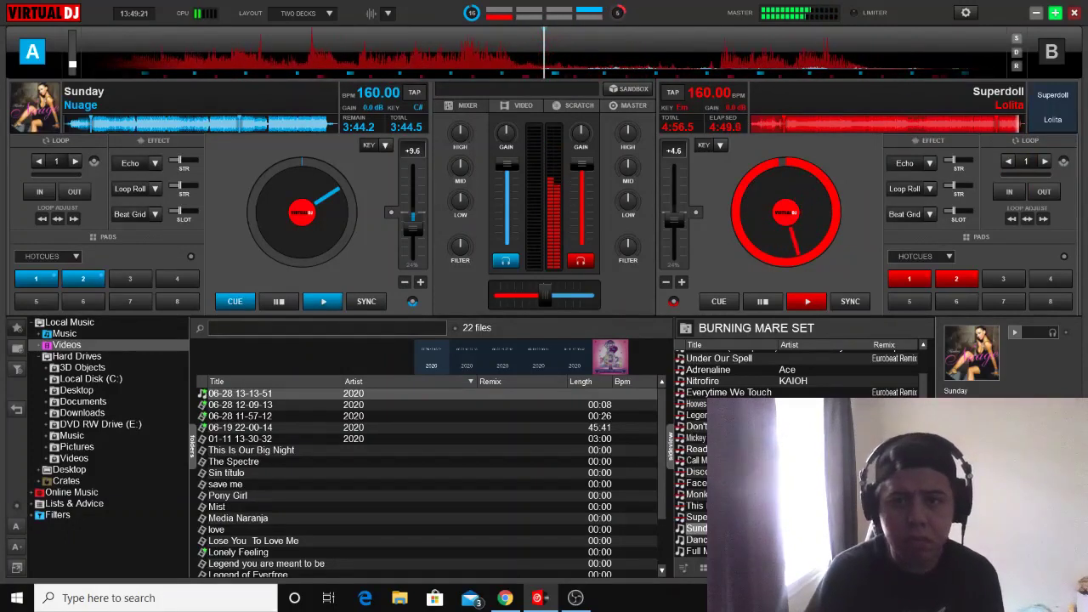
{"action": "key", "text": "1"}
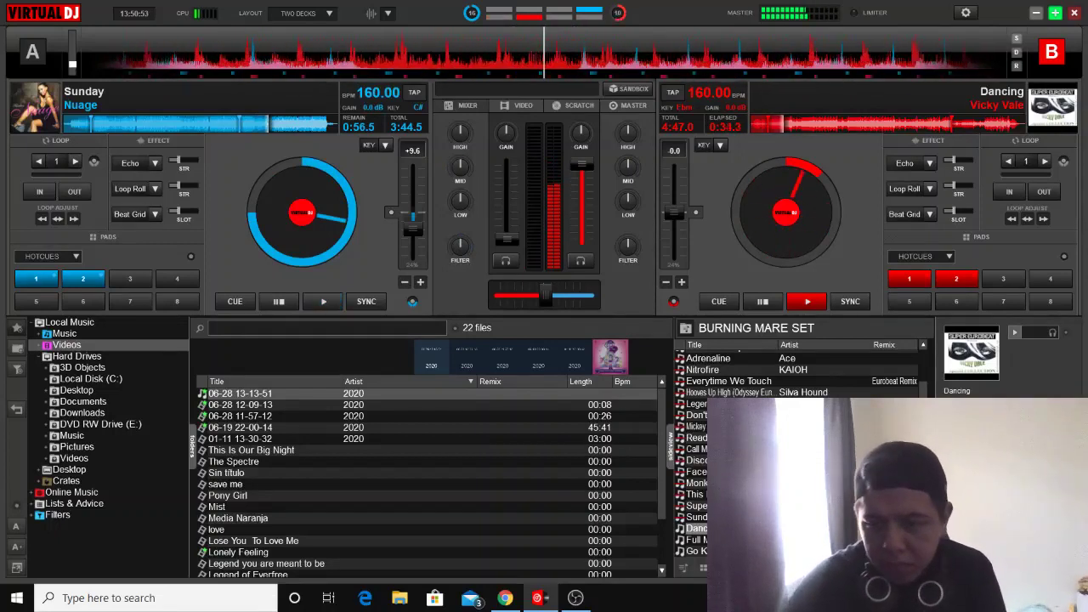
Step: Load Full Metal Cars by Daniel onto deck A and Go Kooky Go by Bamboo Bimbo onto deck B from the set list
{"action": "key", "text": "Down"}
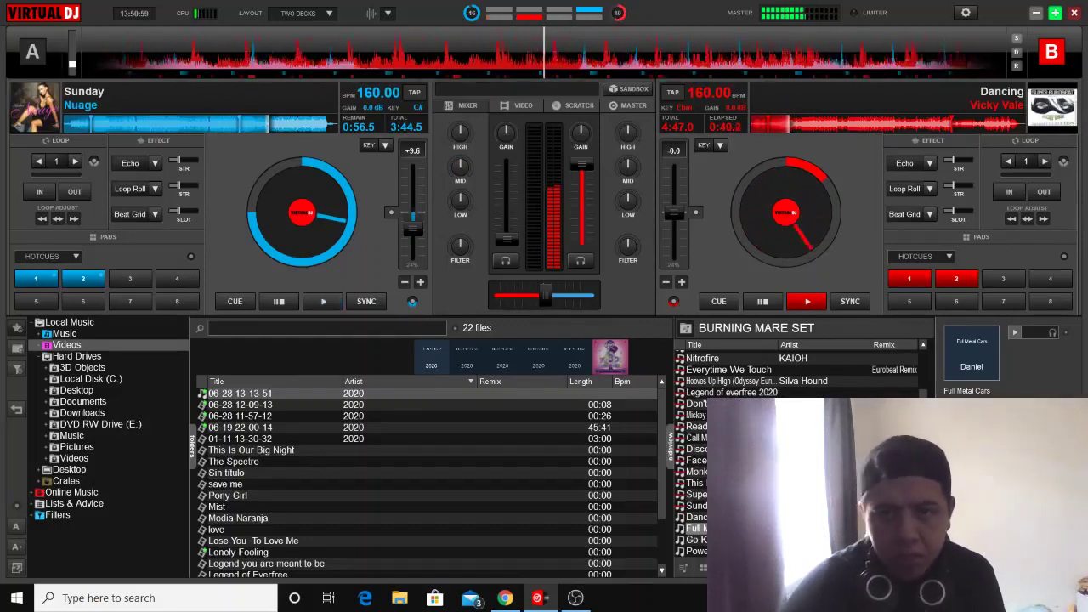
{"action": "key", "text": "Return"}
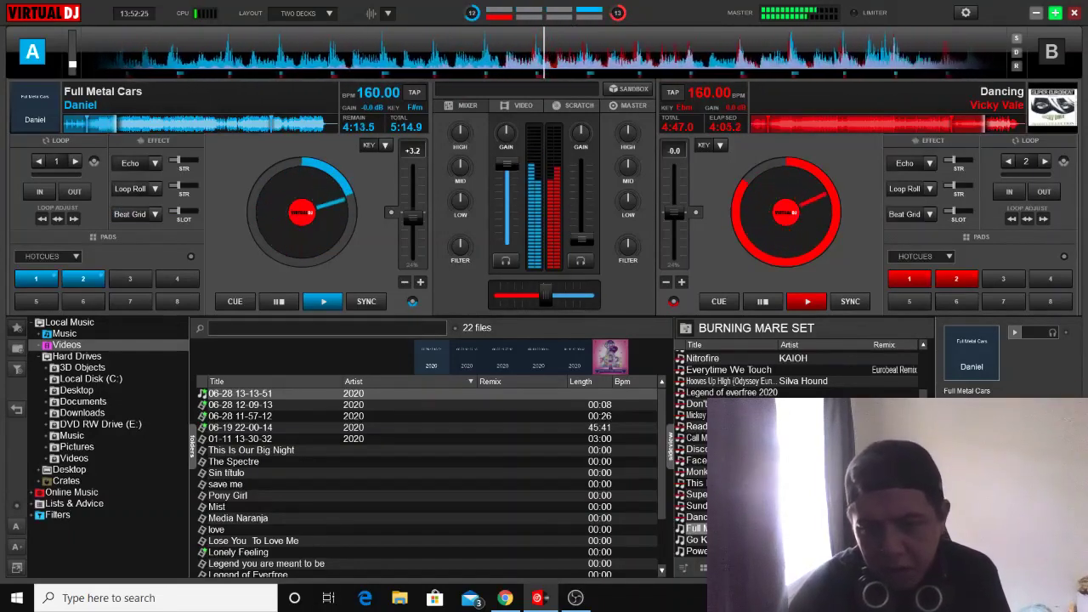
{"action": "key", "text": "Down"}
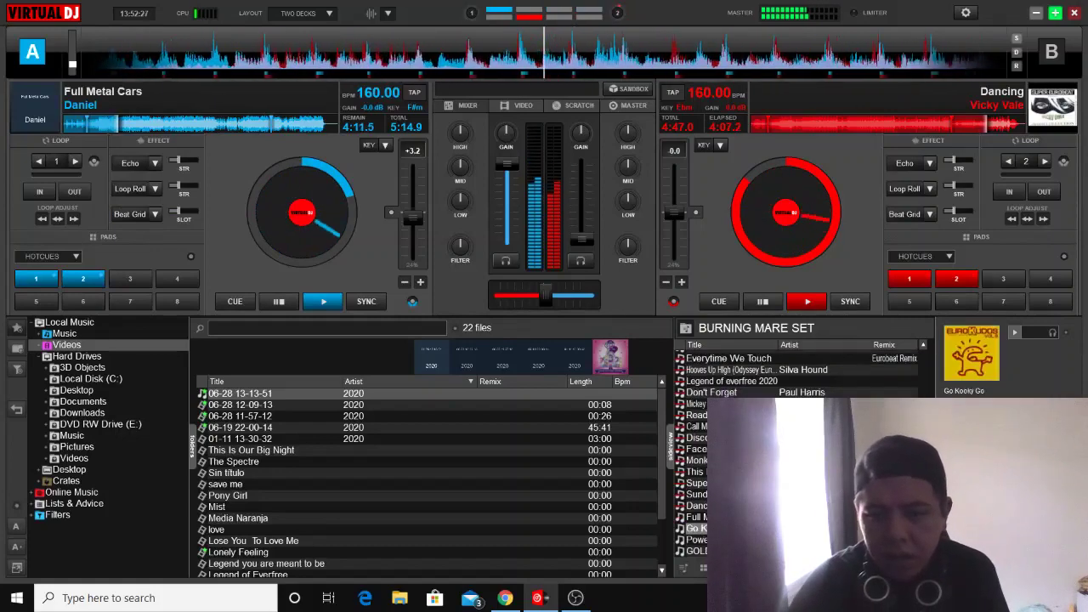
{"action": "key", "text": "Return"}
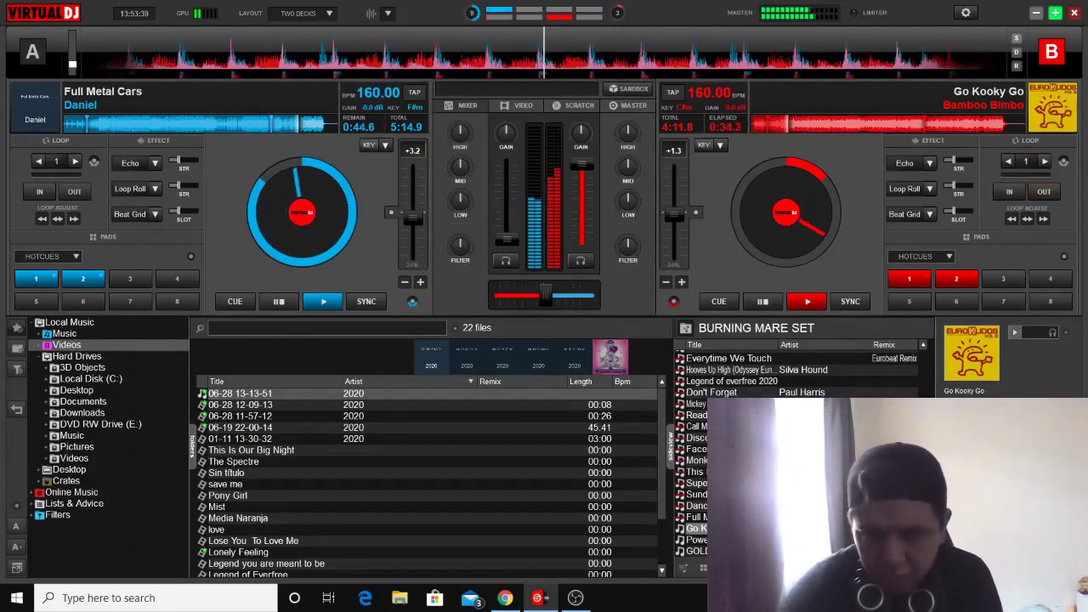
Step: Load Power by Go2 onto deck A and GOLD NIGHT by Dave Rodgers feat. Eurobeat Union onto deck B from the set list
{"action": "left_click", "coordinate": [696, 539]}
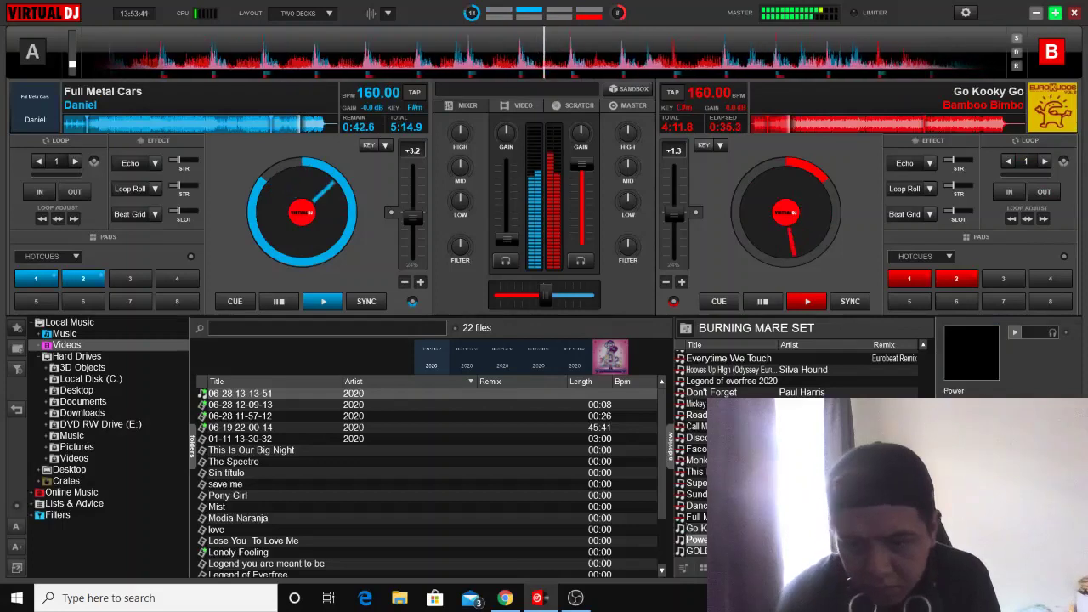
{"action": "key", "text": "Return"}
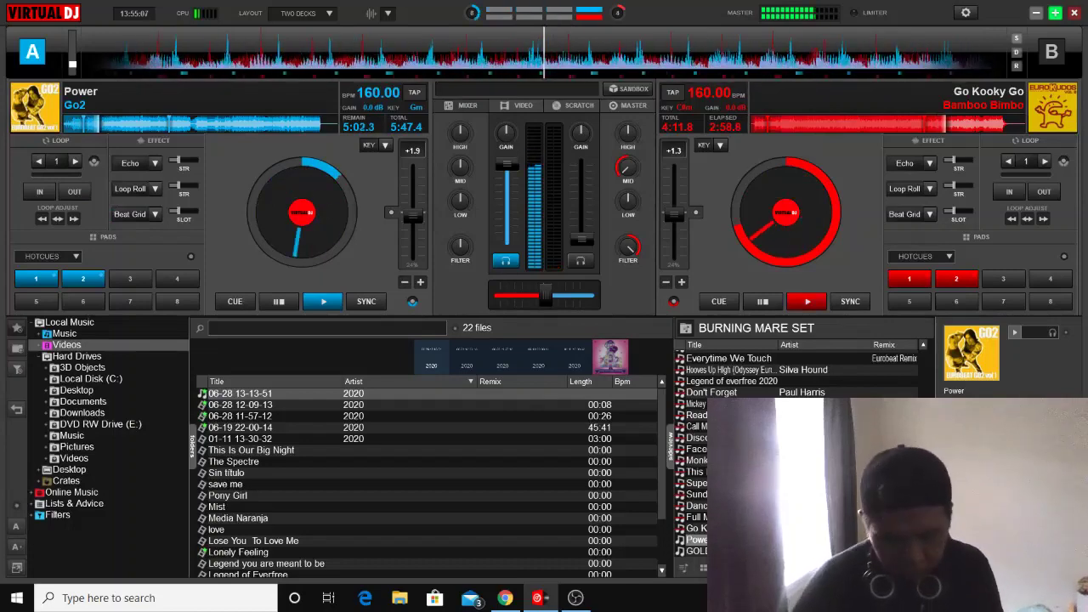
{"action": "key", "text": "Down"}
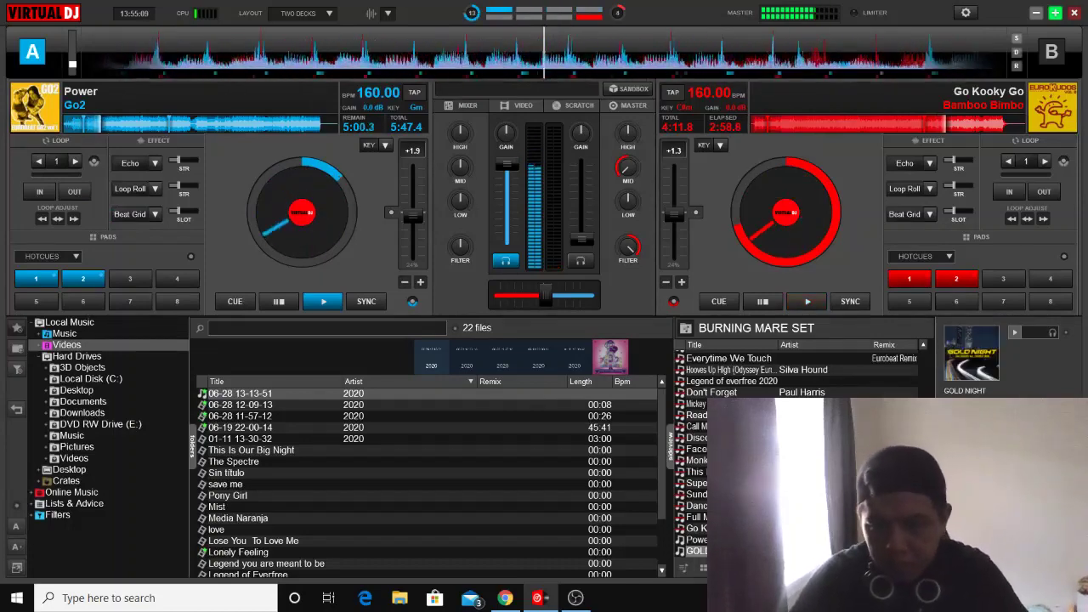
{"action": "key", "text": "Return"}
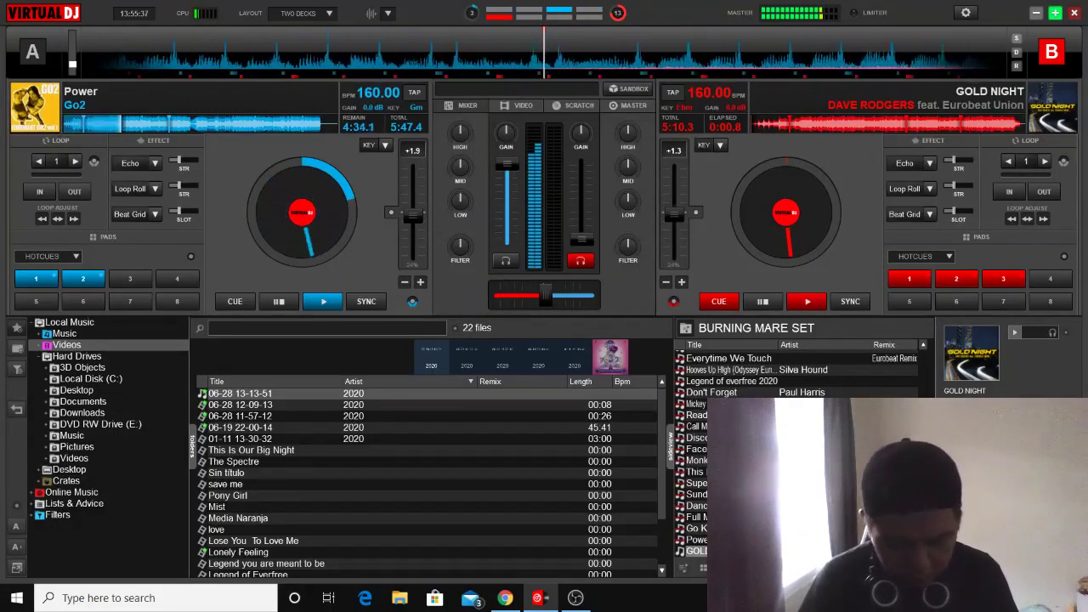
Step: Mix in GOLD NIGHT on deck B over Power as the closing track, and switch to OBS
{"action": "key", "text": "2"}
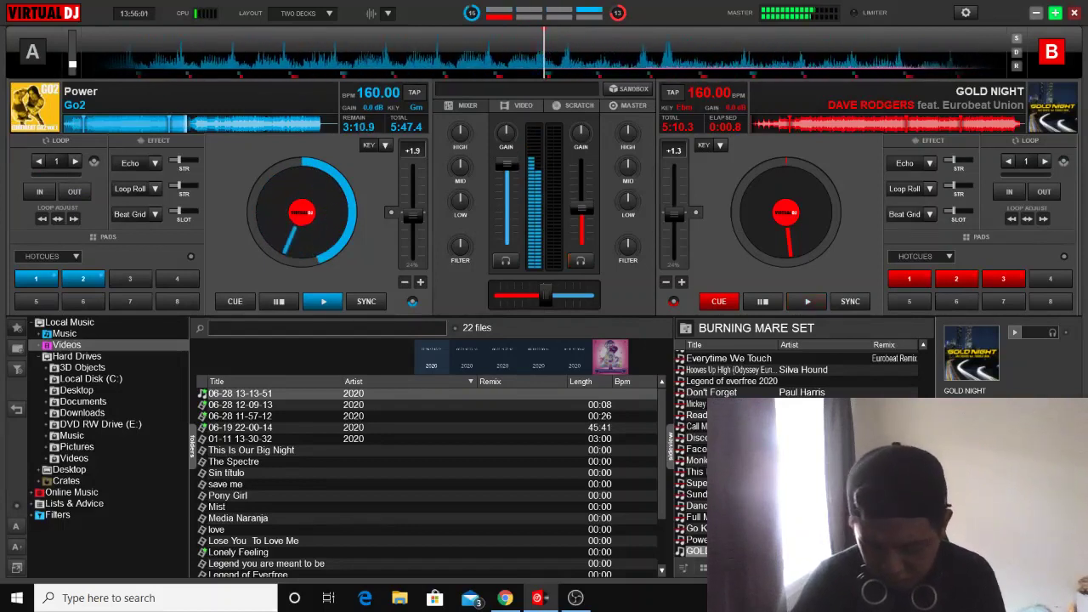
{"action": "key", "text": "3"}
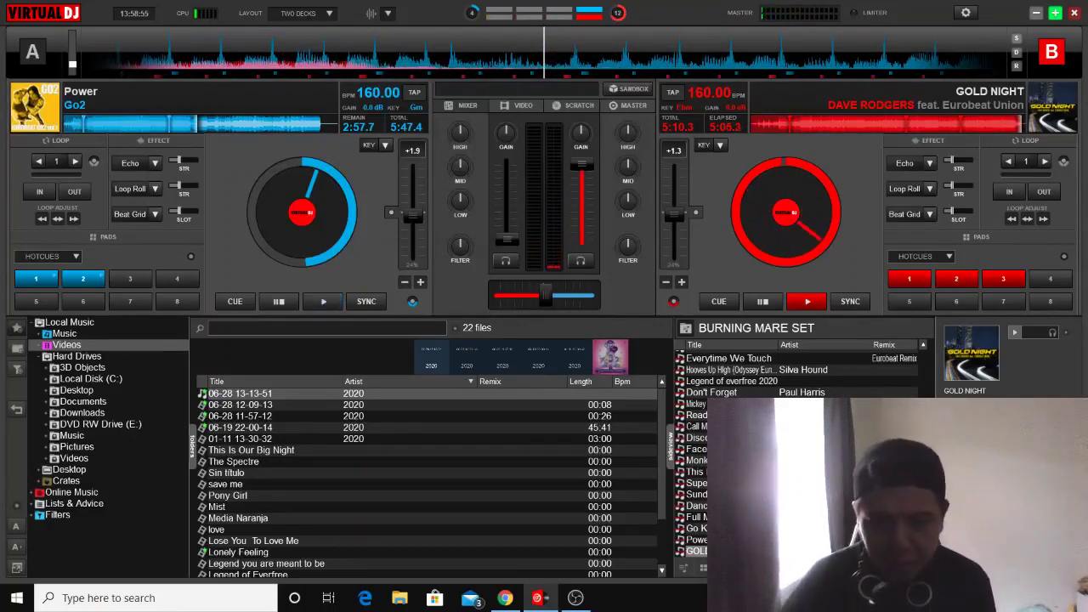
{"action": "left_click", "coordinate": [575, 598]}
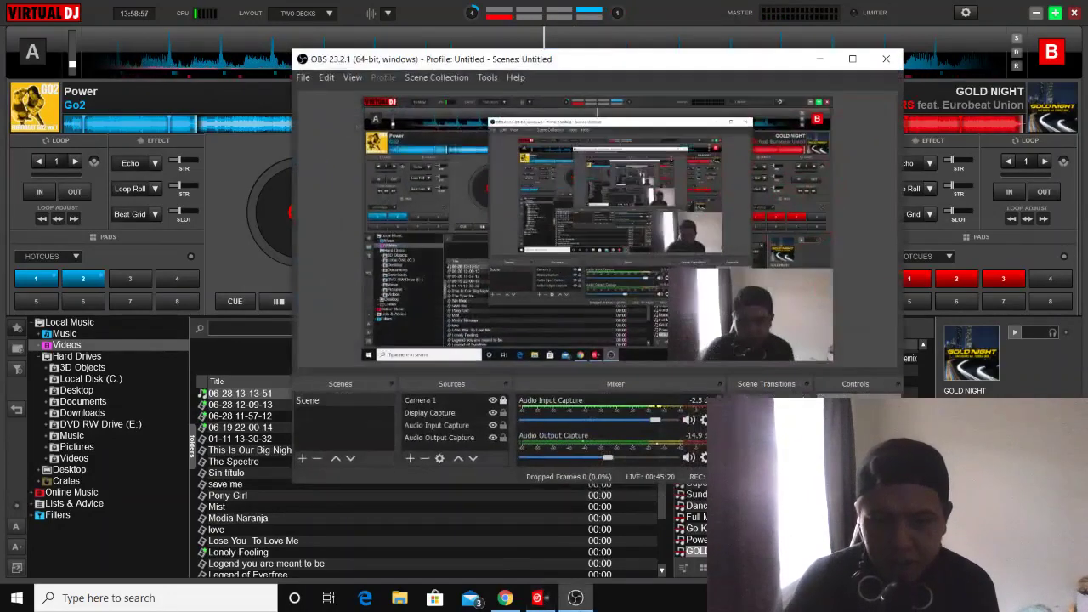